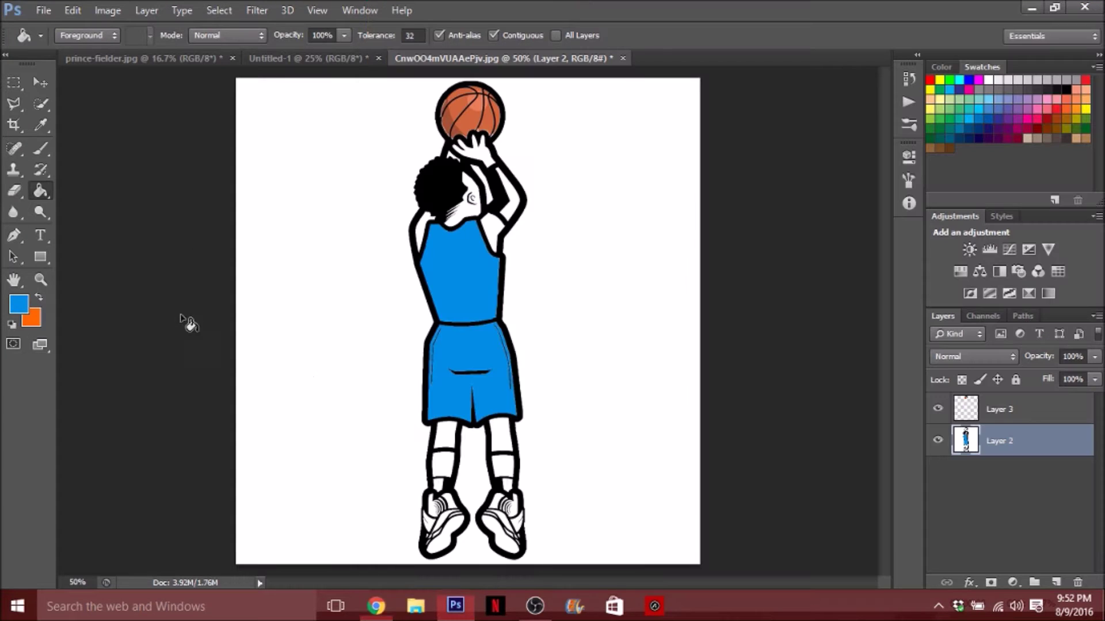
Step: Pick black as a fill colour, then set the foreground to a brown skin tone
left_click(19, 304)
key("Escape")
left_click(482, 220, "alt")
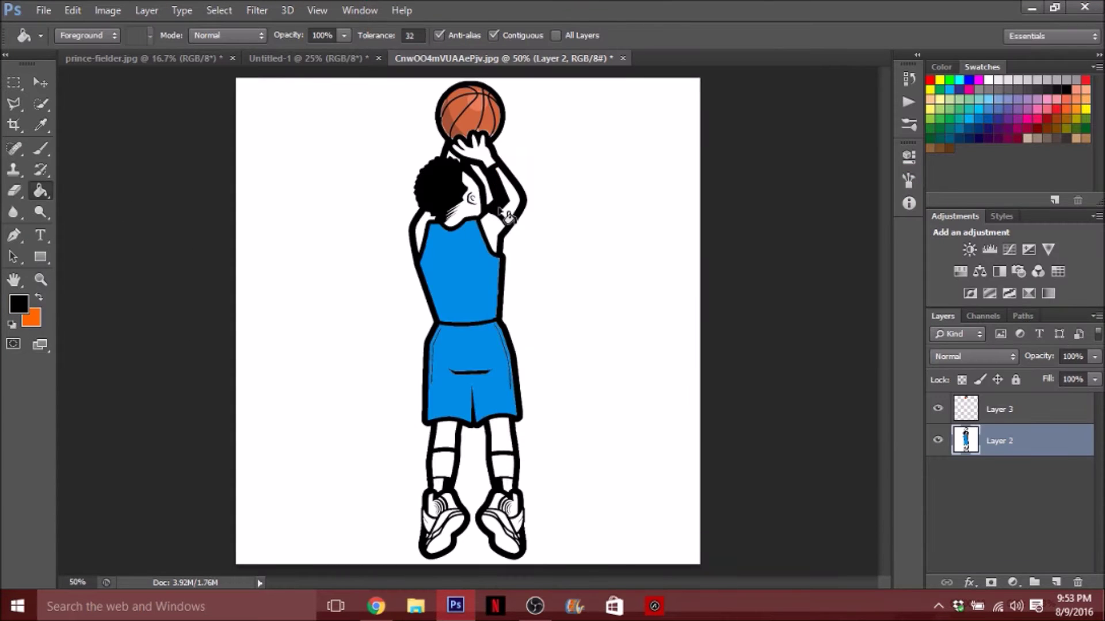
left_click(39, 297)
left_click(19, 303)
left_click(629, 289)
left_click(871, 200)
Step: Fill both lower legs, both shoulders, and the face and neck with brown
left_click(442, 463)
left_click(507, 469)
left_click(500, 241)
left_click(419, 235)
left_click(477, 199)
key("ctrl+plus")
key("ctrl+plus")
key("ctrl+plus")
scroll(471, 173, "up", 10)
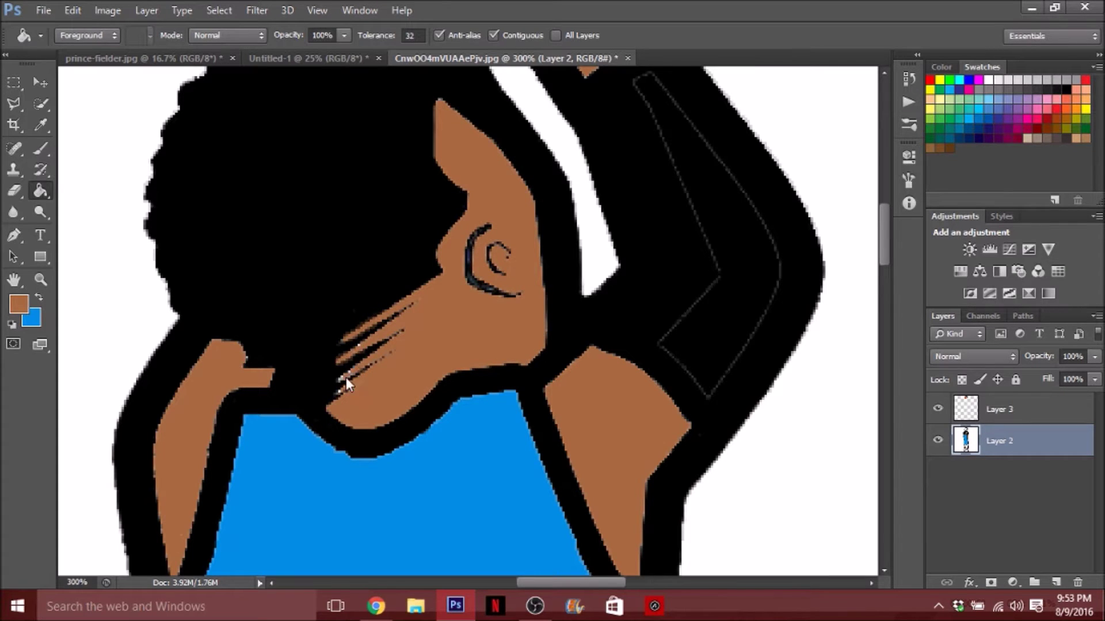
scroll(355, 389, "up", 5)
key("ctrl+minus")
key("ctrl+minus")
key("ctrl+minus")
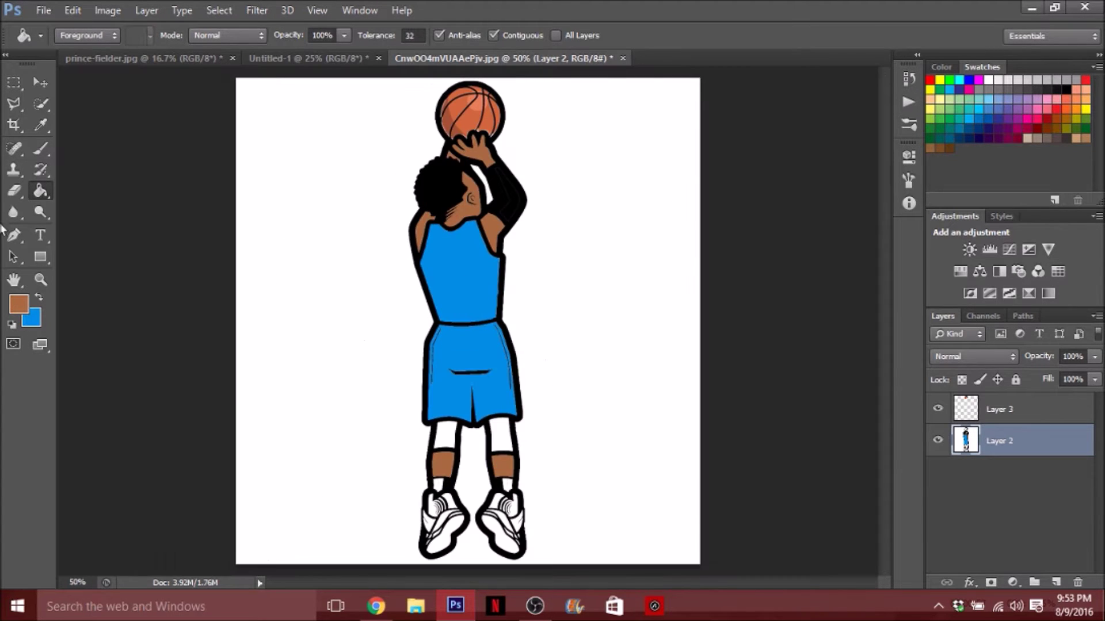
Step: Set the foreground to orange (hex ff7e00/ffaa00) and use a 4 px Brush
left_click(16, 305)
type("ff7e00")
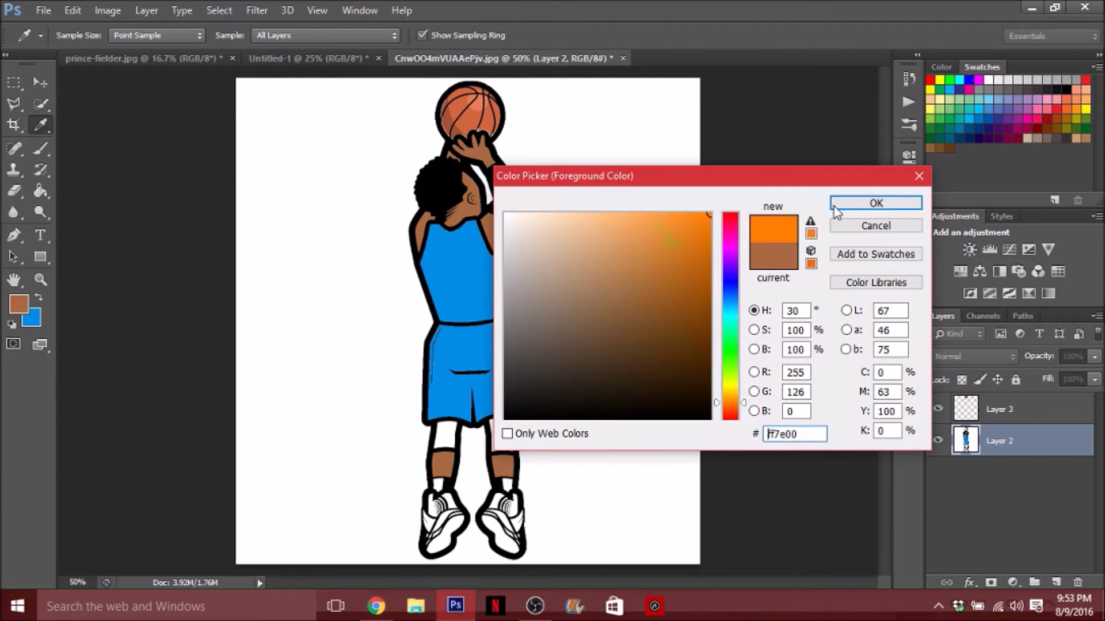
type("ffaa00")
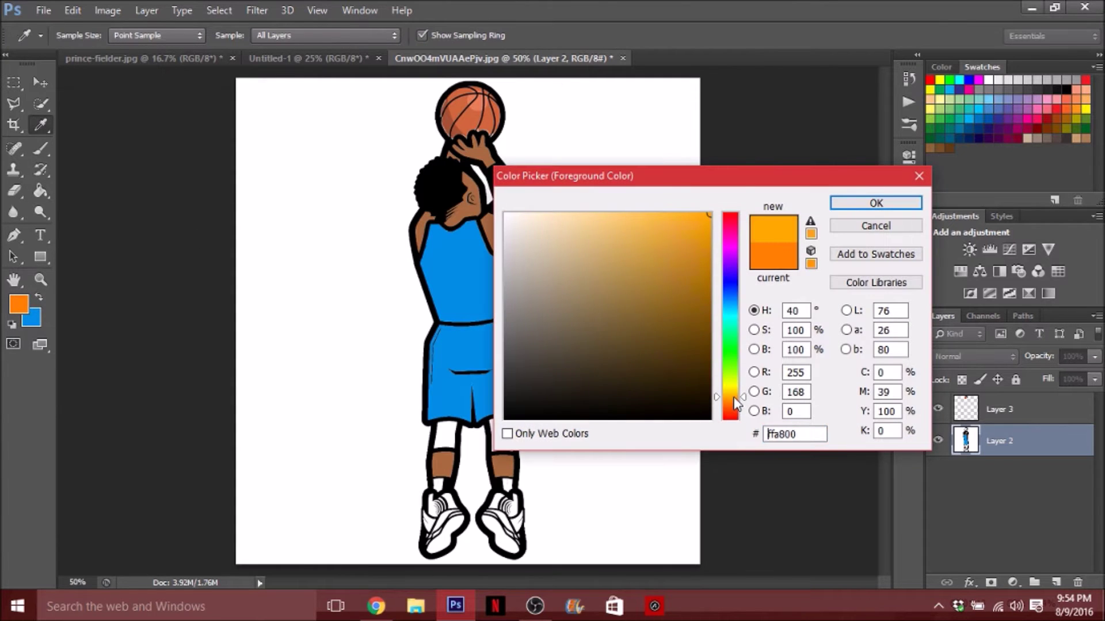
key("Return")
key("b")
key("ctrl+plus")
key("ctrl+plus")
key("ctrl+plus")
key("ctrl+plus")
scroll(525, 129, "down", 2)
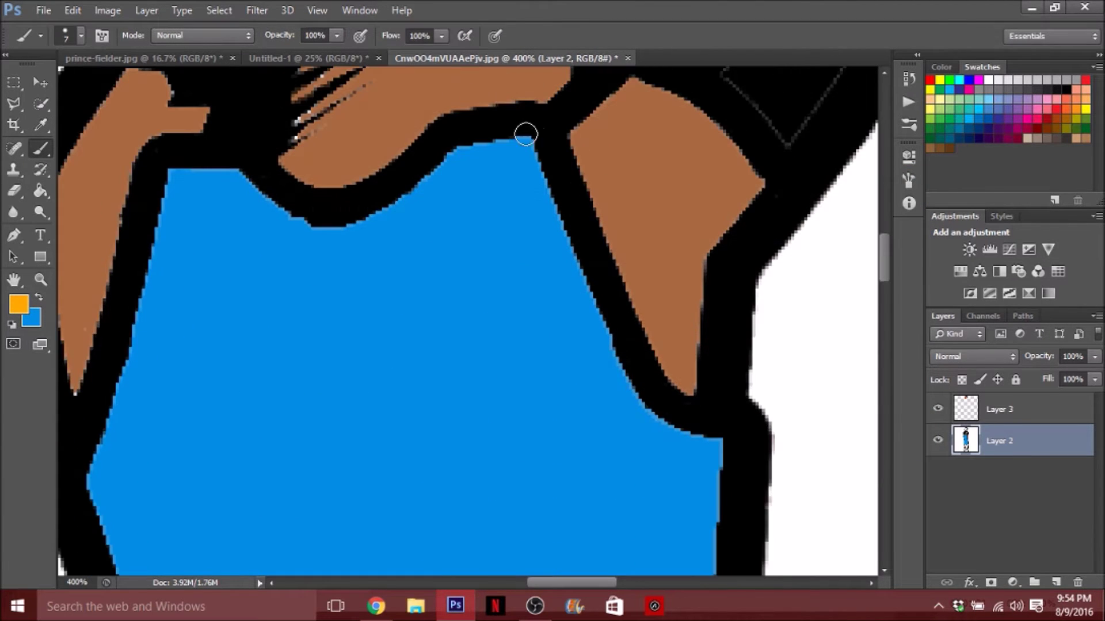
key("F5")
left_click_drag(732, 302, 716, 302)
key("bracketright")
key("bracketright")
key("bracketright")
key("F5")
Step: Paint orange and deeper orange trim along the right and left armhole edges
left_click(598, 316, "shift")
left_click(641, 408, "shift")
left_click(672, 432, "shift")
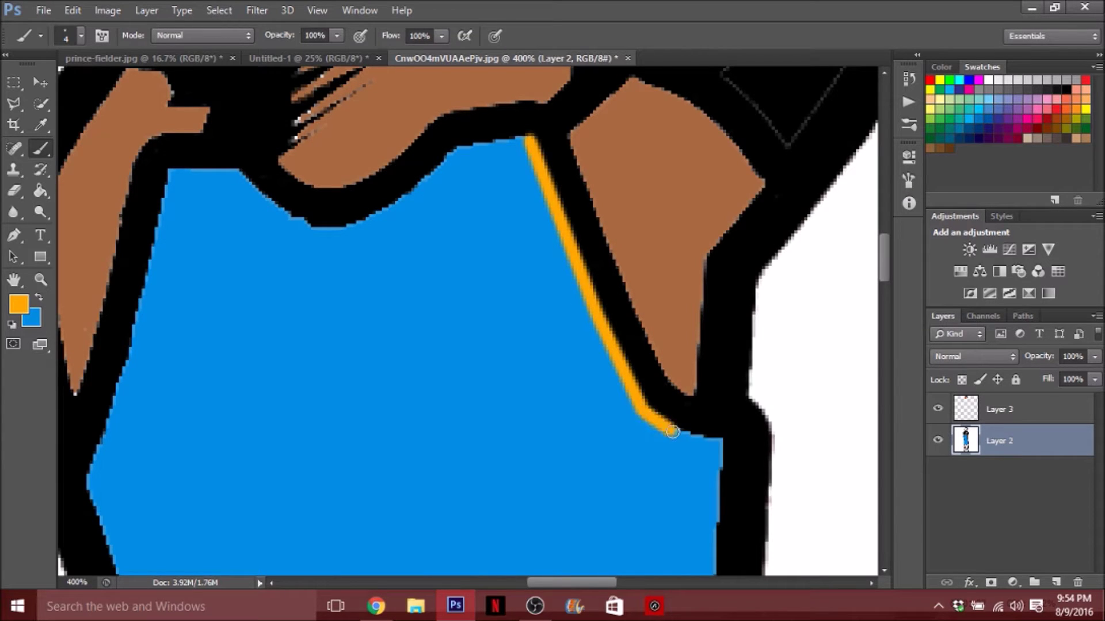
left_click_drag(172, 179, 90, 480)
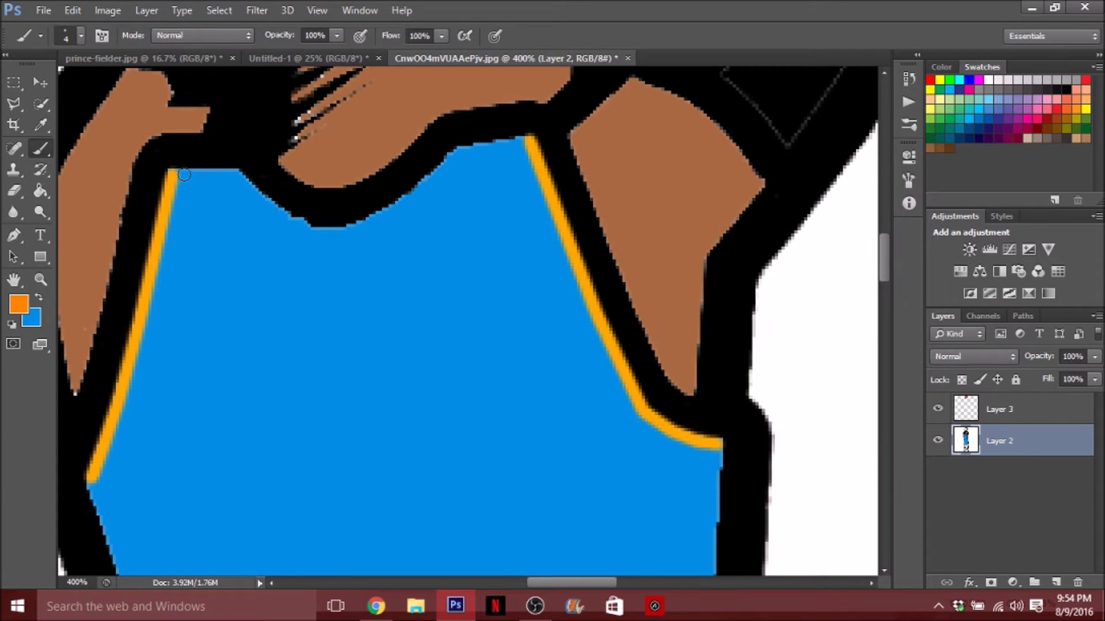
left_click_drag(158, 295, 97, 492)
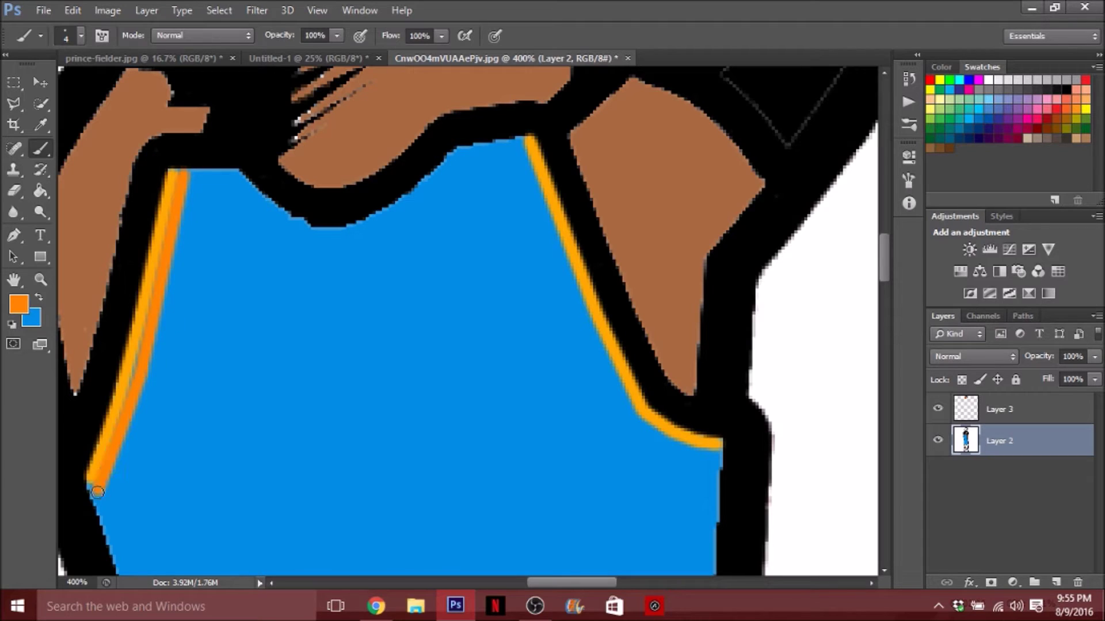
mouse_move(548, 210)
left_mouse_down()
mouse_move(629, 406)
mouse_move(666, 440)
left_mouse_up()
scroll(526, 301, "down", 3)
scroll(526, 301, "down", 2)
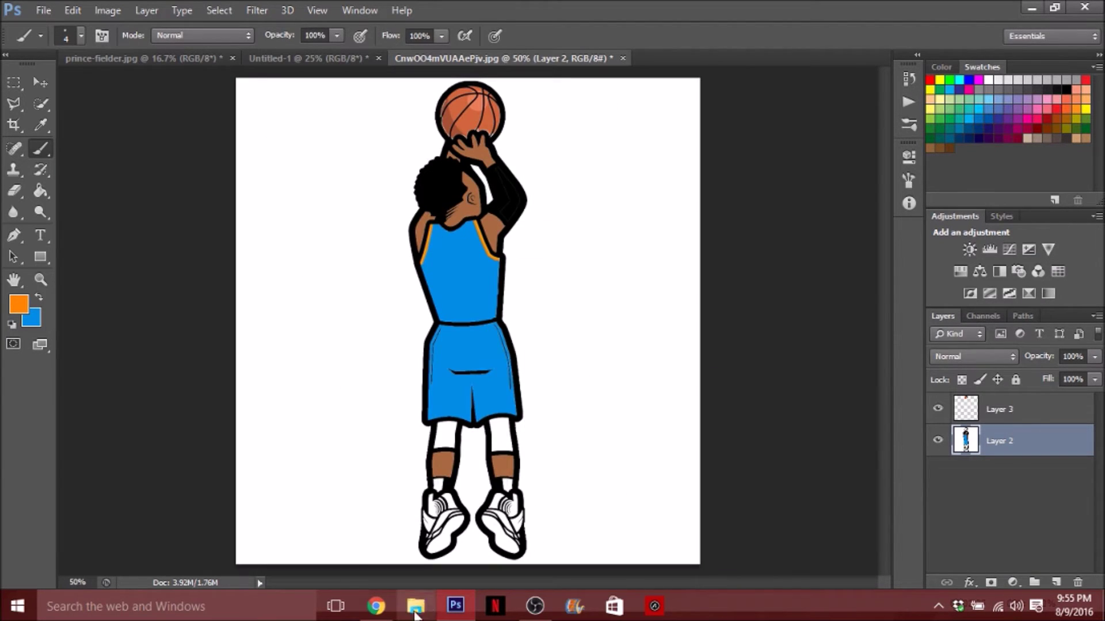
Step: Sample the lighter orange and paint trim down both sides of the jersey
mouse_move(375, 606)
left_click(377, 532)
left_click(180, 332)
scroll(193, 259, "up", 5)
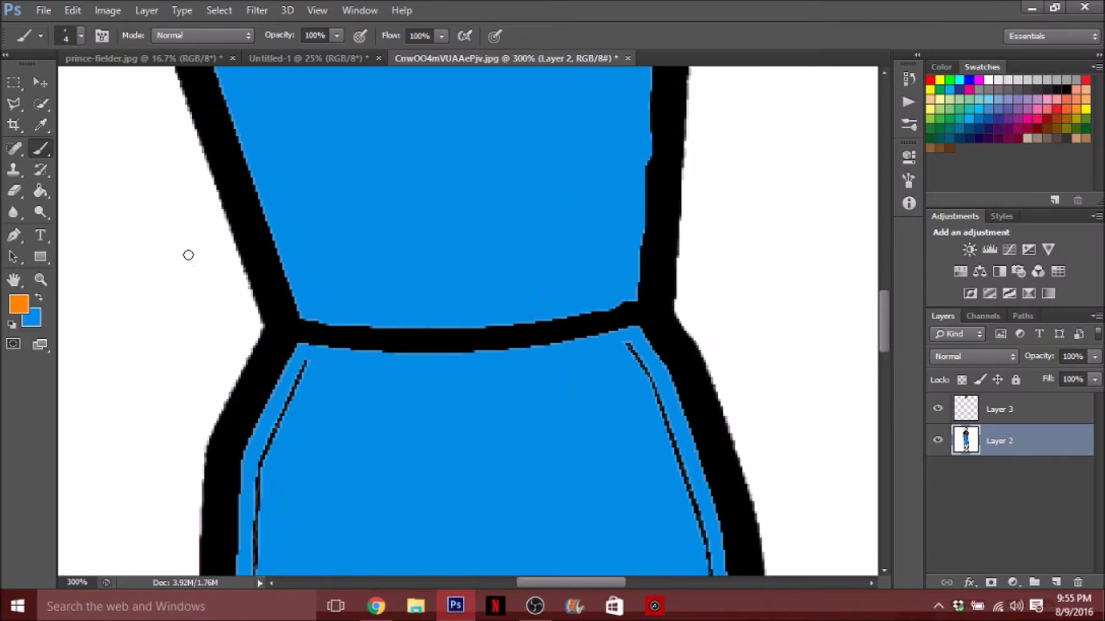
scroll(187, 251, "up", 3)
left_click(194, 385, "alt")
scroll(165, 263, "down", 3)
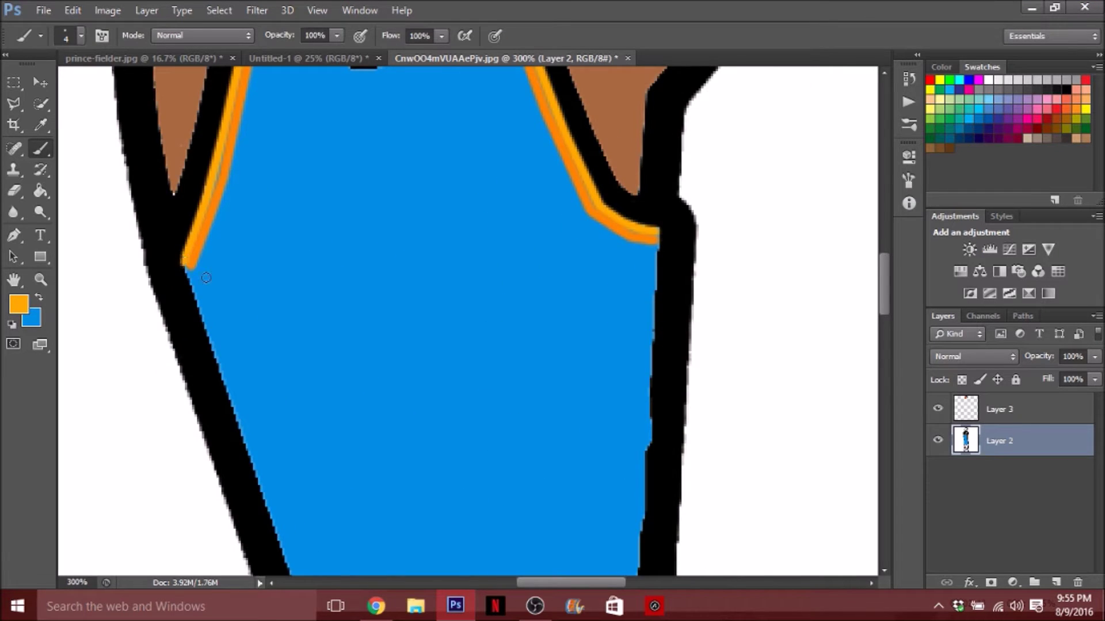
scroll(185, 262, "down", 2)
left_click_drag(186, 185, 302, 525)
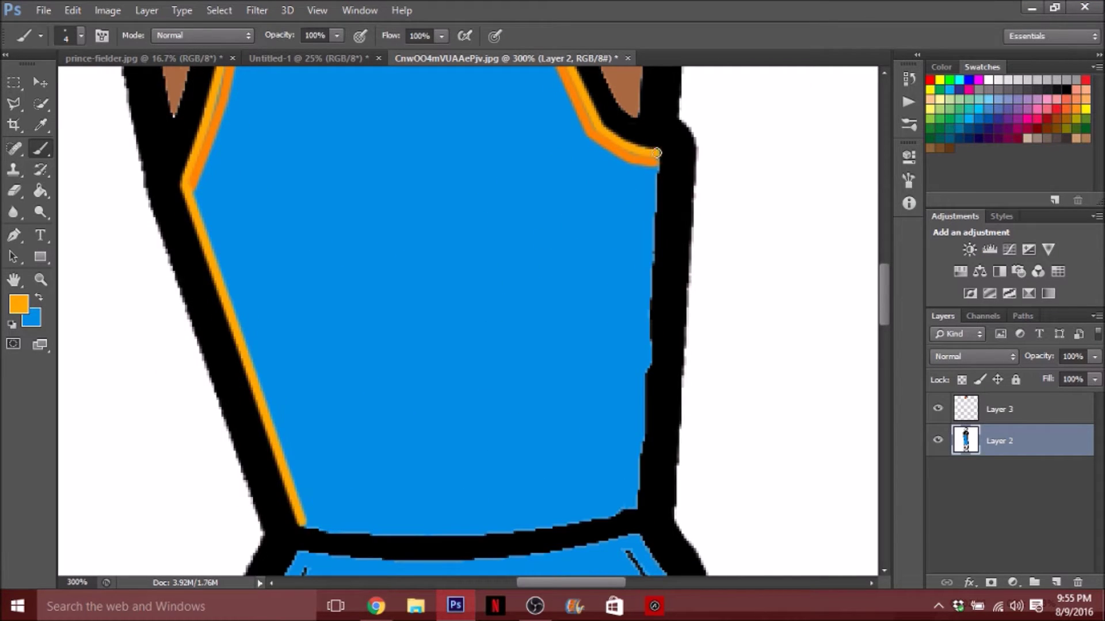
left_click_drag(656, 153, 633, 509)
Step: Sample the darker orange and add darker trim down both jersey sides
key("alt")
left_click(209, 138, "alt")
left_click_drag(260, 362, 311, 523)
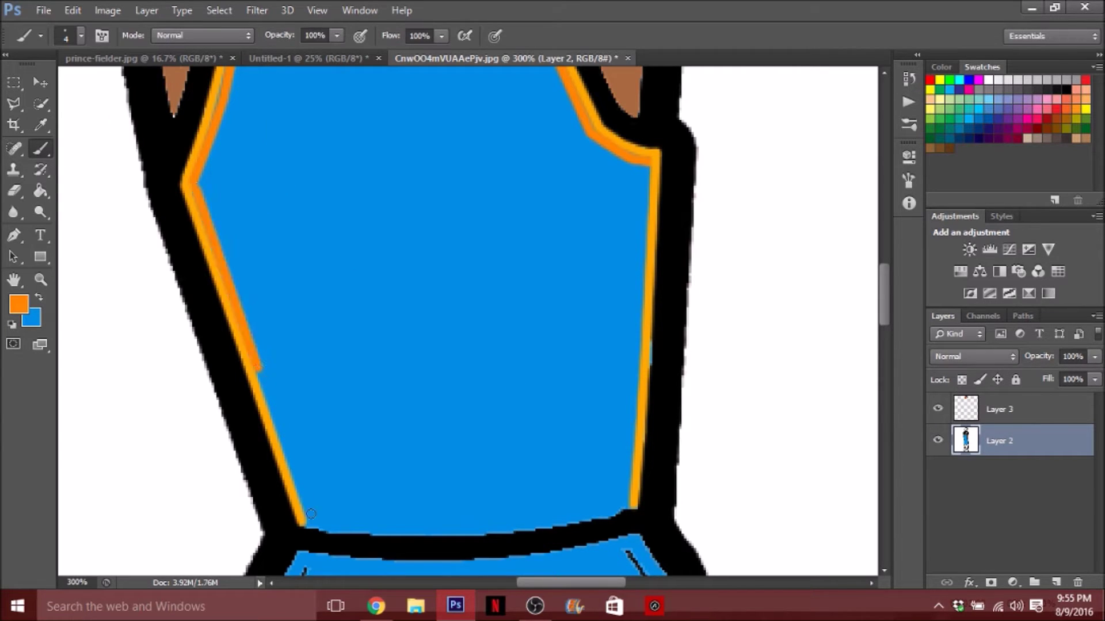
left_click(624, 502, "shift")
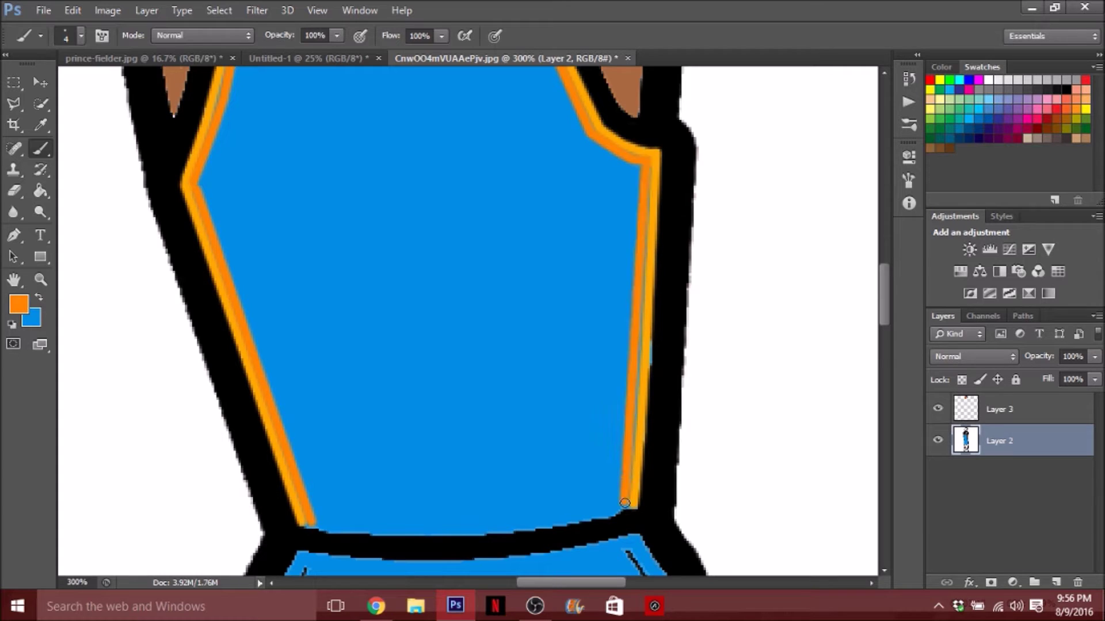
key("ctrl+minus")
key("ctrl+minus")
key("ctrl+minus")
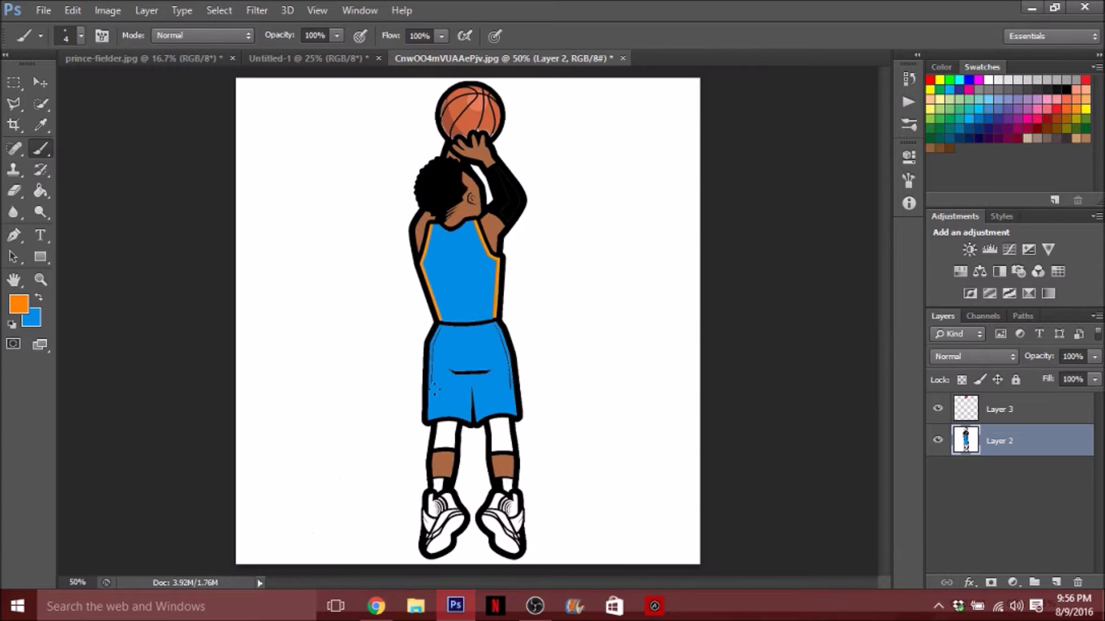
key("ctrl+plus")
key("ctrl+plus")
key("ctrl+plus")
scroll(443, 282, "up", 10)
Step: Paint lighter orange trim along the neckline from its left edge to the right strap
left_click(172, 357, "alt")
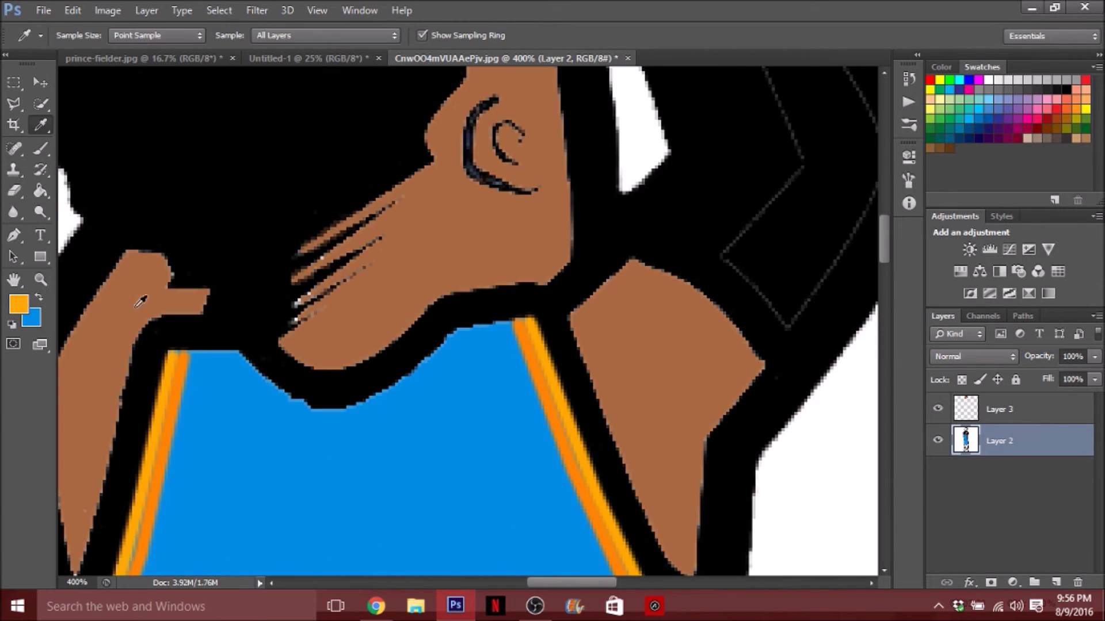
left_click(240, 356, "shift")
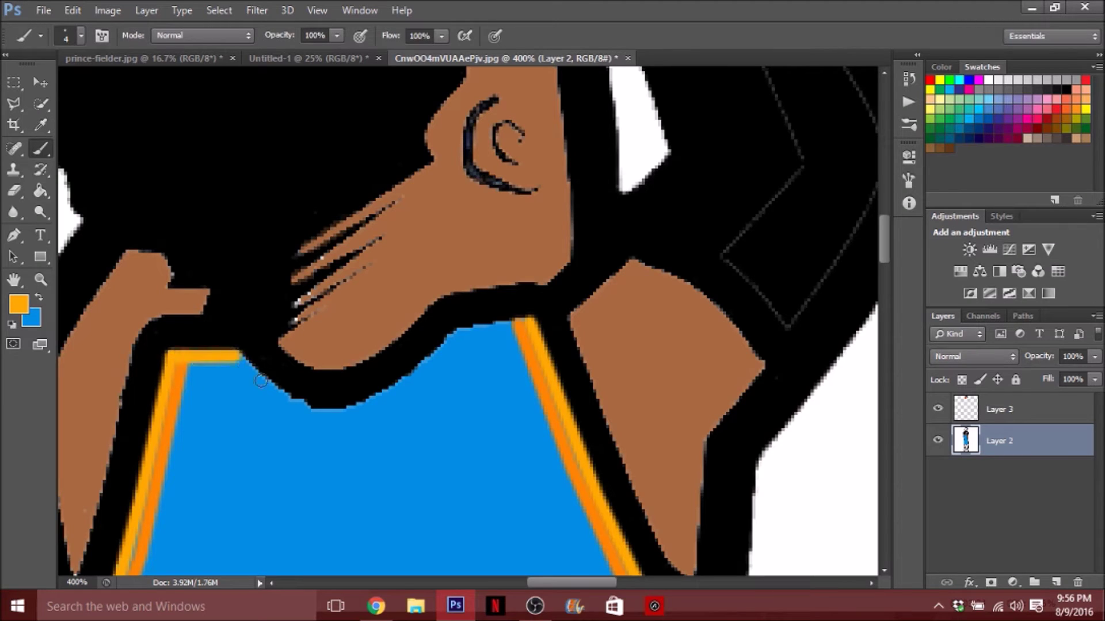
left_click(291, 401, "shift")
left_click_drag(378, 398, 425, 367)
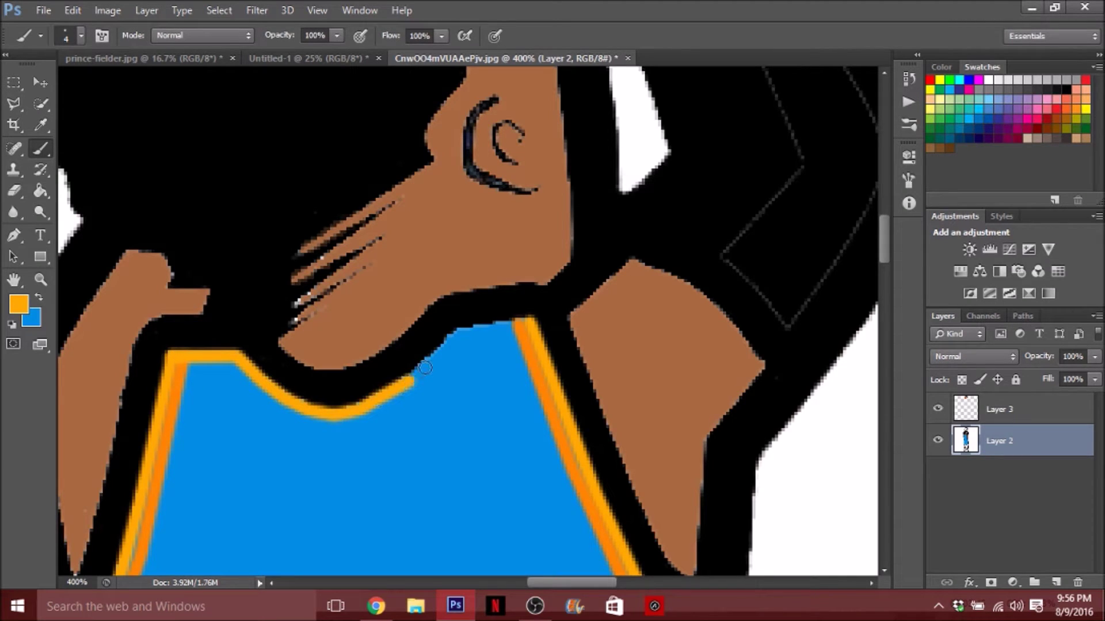
left_click(520, 318, "shift")
Step: Add darker orange trim along the left part and across the neckline
left_click(184, 366, "alt")
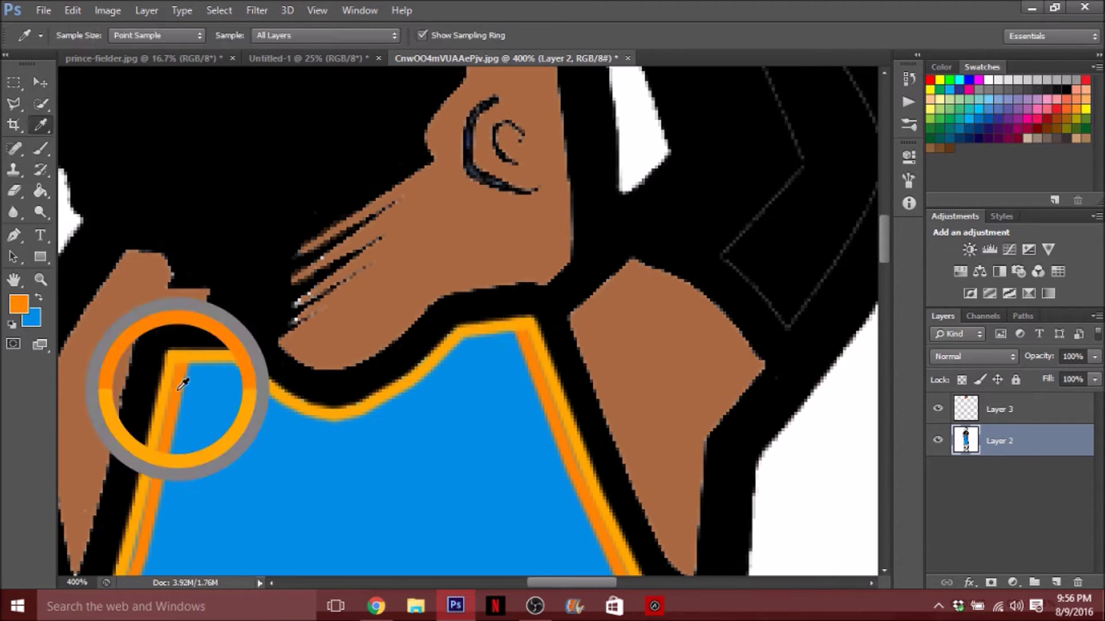
mouse_move(182, 369)
left_mouse_down()
mouse_move(230, 373)
mouse_move(276, 401)
left_mouse_up()
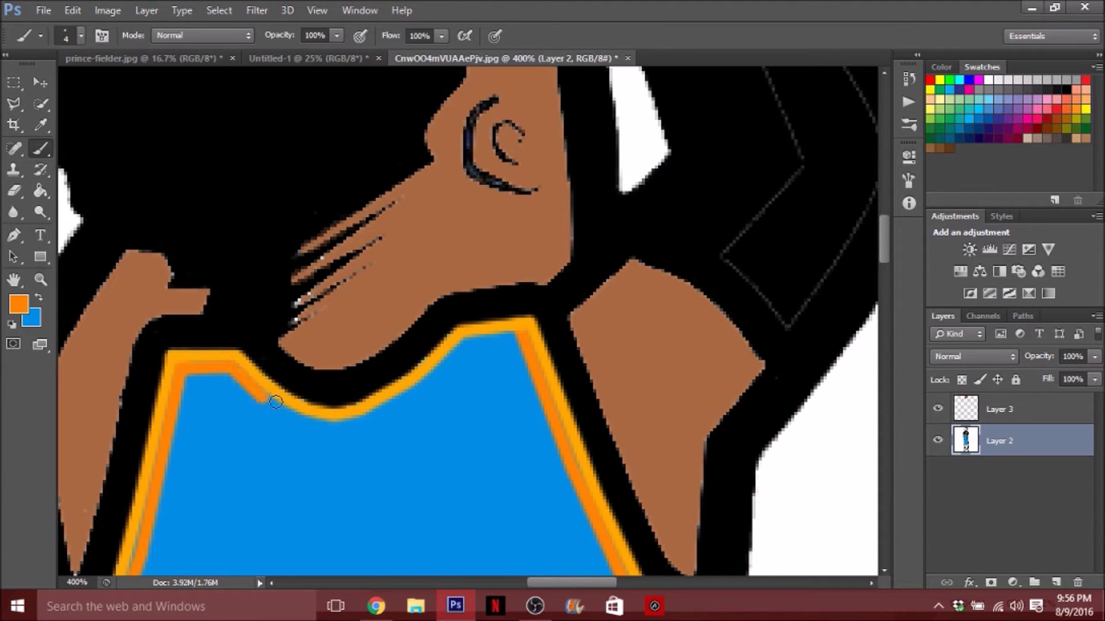
left_click_drag(405, 398, 448, 359)
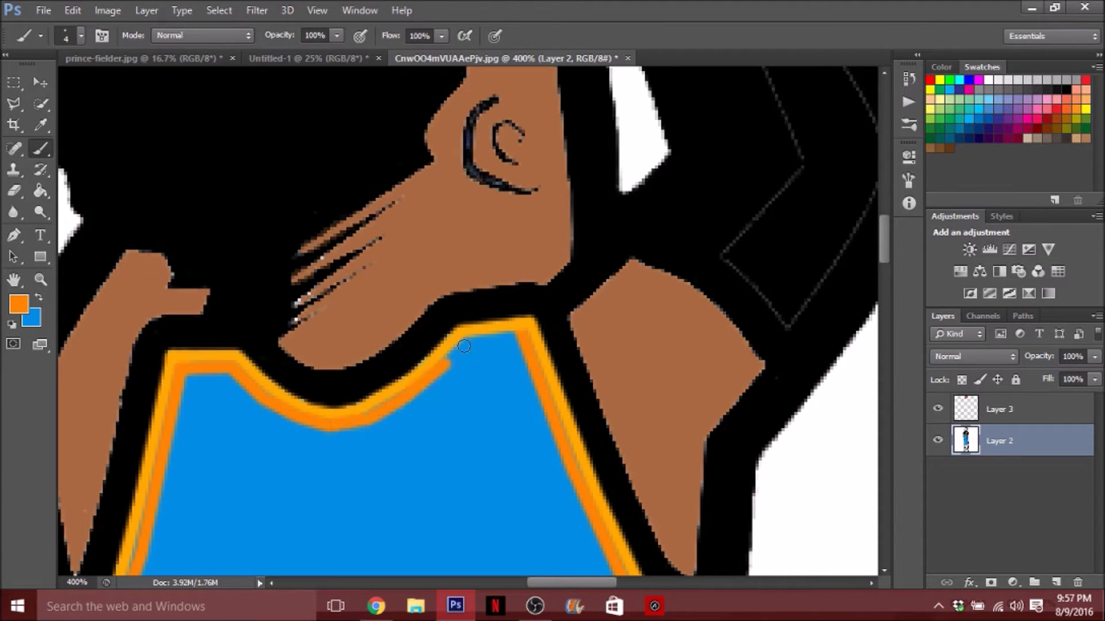
key("ctrl+0")
scroll(179, 309, "up", 5)
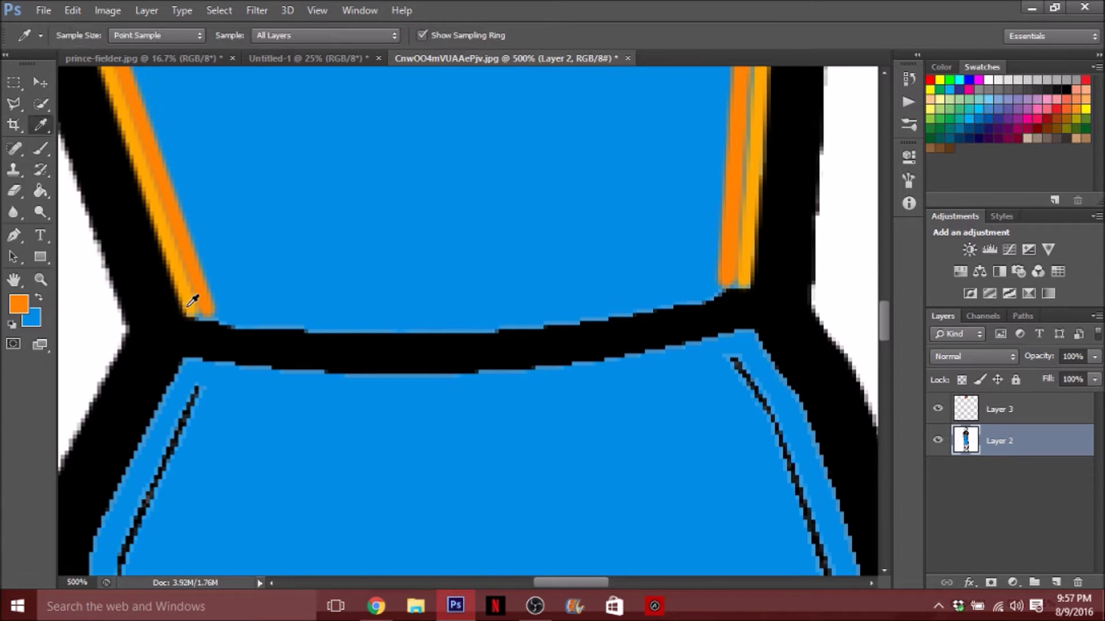
Step: Paint lighter orange trim along the jersey hem, redoing a misplaced stroke
left_click(193, 300, "alt")
left_click_drag(187, 309, 345, 332)
key("ctrl+z")
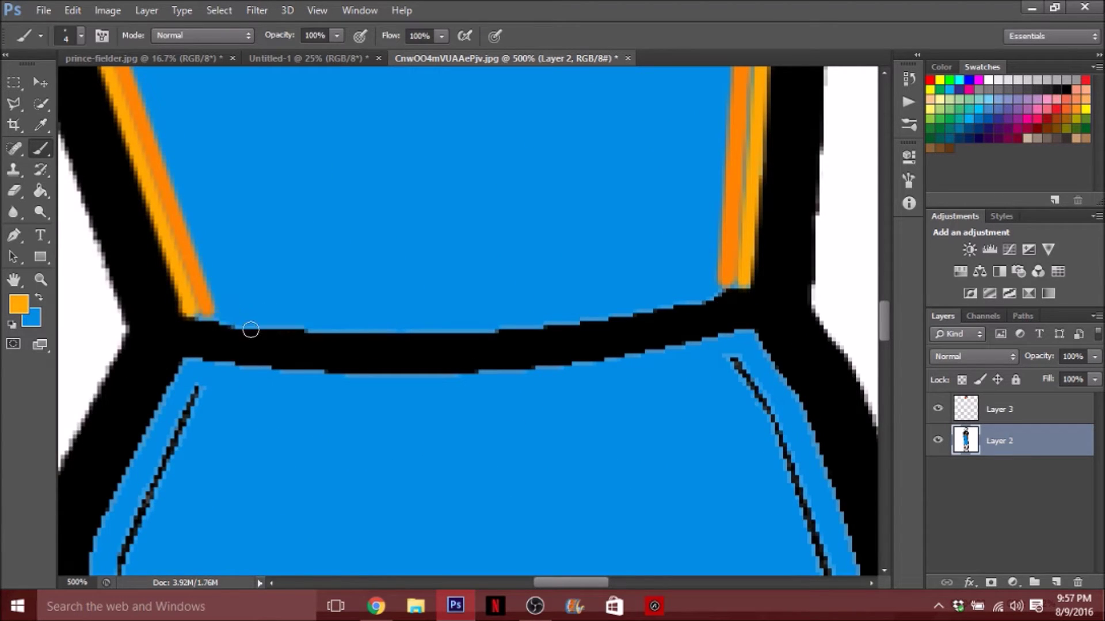
left_click_drag(189, 310, 615, 310)
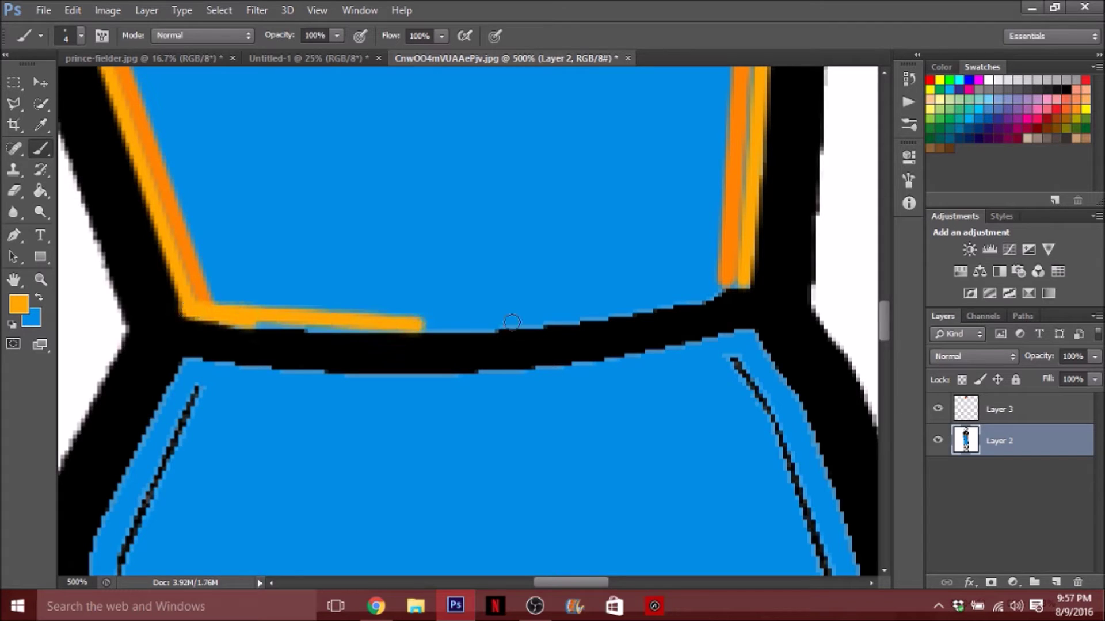
mouse_move(744, 279)
left_mouse_down()
mouse_move(708, 296)
mouse_move(439, 328)
mouse_move(308, 328)
mouse_move(202, 289)
left_mouse_up()
Step: Add darker orange hem trim in straight segments to the right corner
left_click(197, 259, "alt")
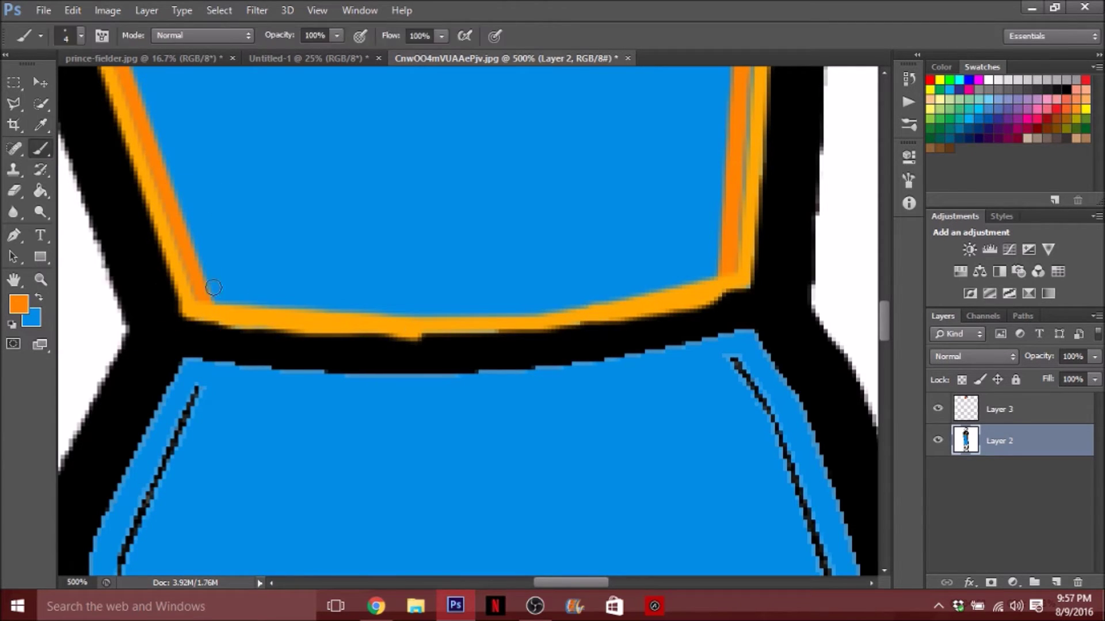
left_click(409, 301, "shift")
left_click(547, 303, "shift")
left_click(633, 293, "shift")
left_click(716, 267, "shift")
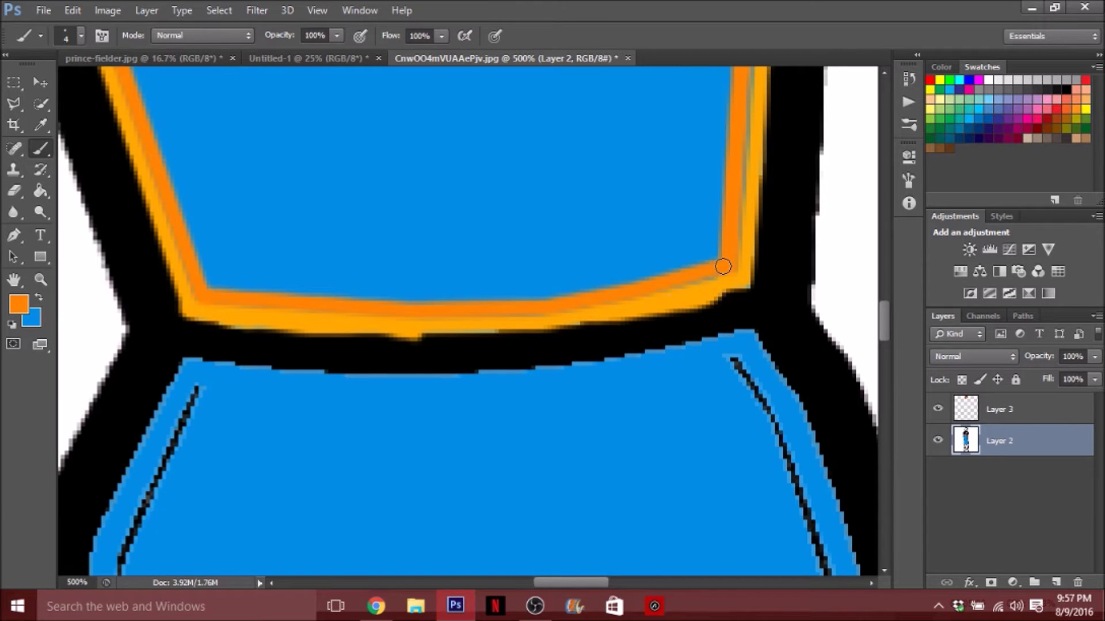
key("ctrl+minus")
key("ctrl+minus")
key("ctrl+minus")
Step: Browse the reference photos in the browser, then return to the cartoon document
left_click(375, 605)
left_click(443, 25)
scroll(774, 494, "down", 5)
scroll(774, 494, "up", 7)
key("Right")
left_click(823, 265)
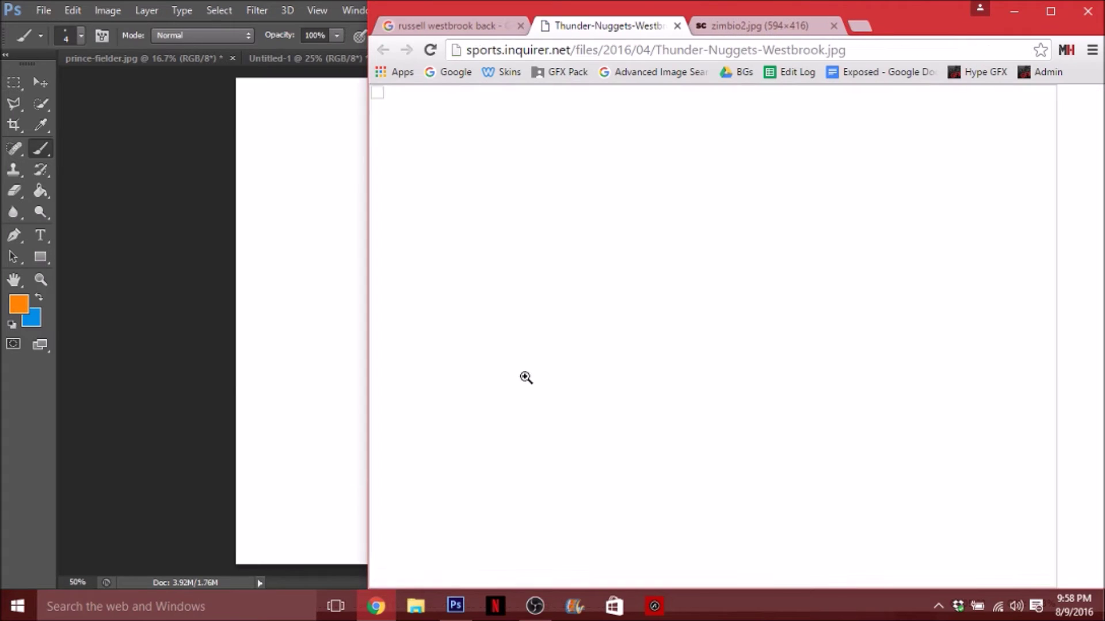
left_click(116, 306)
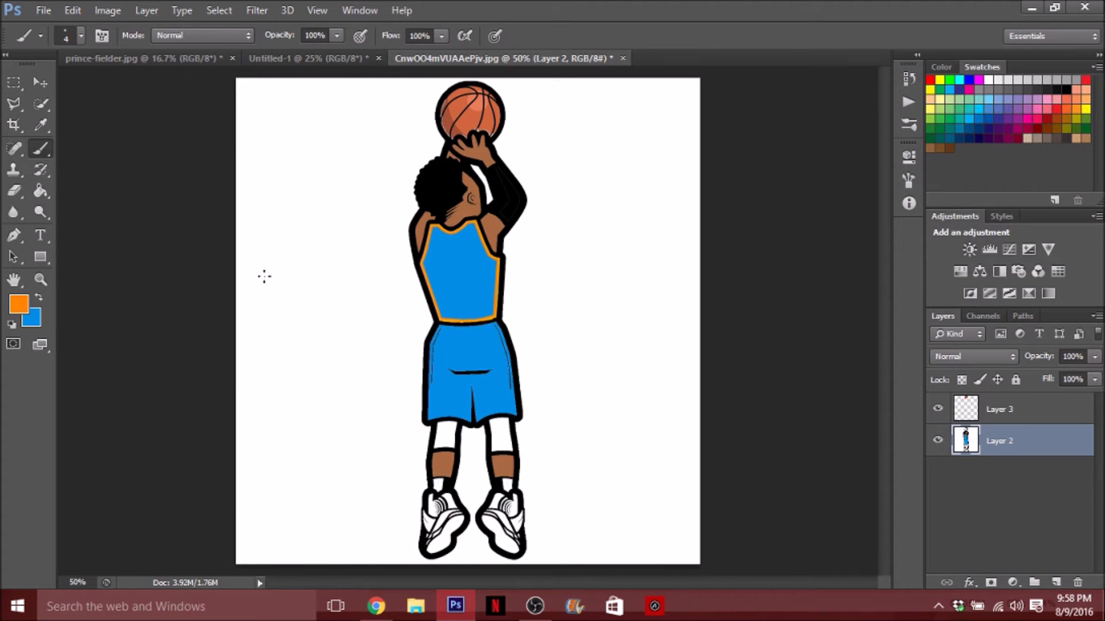
Step: Sample lighter orange and trim the shorts' left edge and left leg hem
scroll(264, 277, "up", 1)
scroll(266, 283, "up", 5)
scroll(266, 283, "down", 2)
left_click(288, 177, "alt")
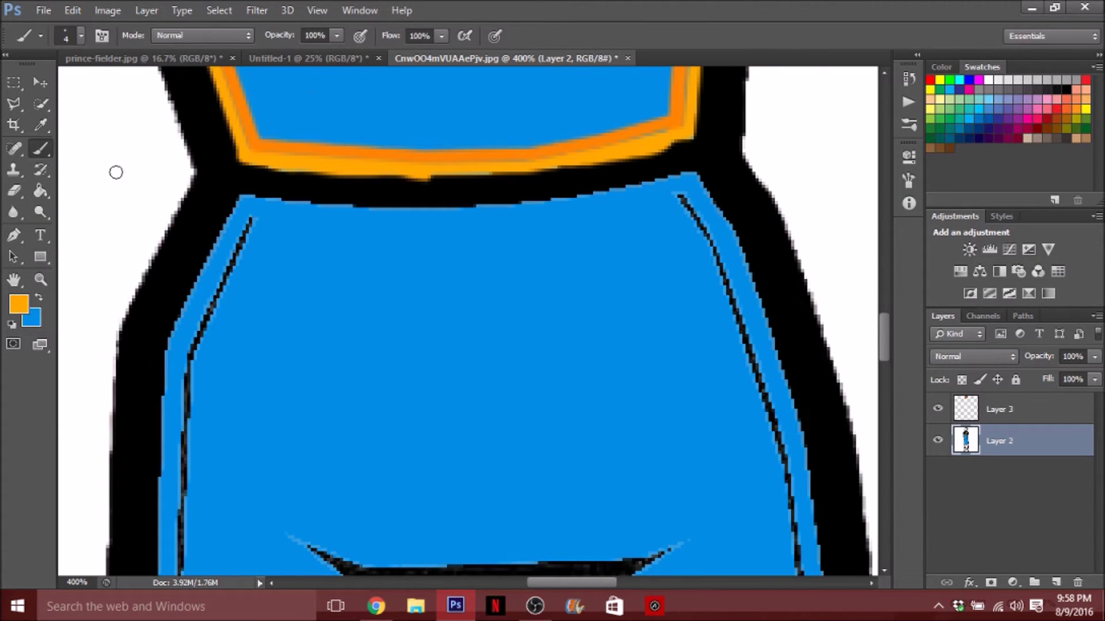
scroll(243, 187, "down", 1)
left_click(171, 334, "shift")
scroll(171, 335, "down", 5)
left_click(154, 456, "shift")
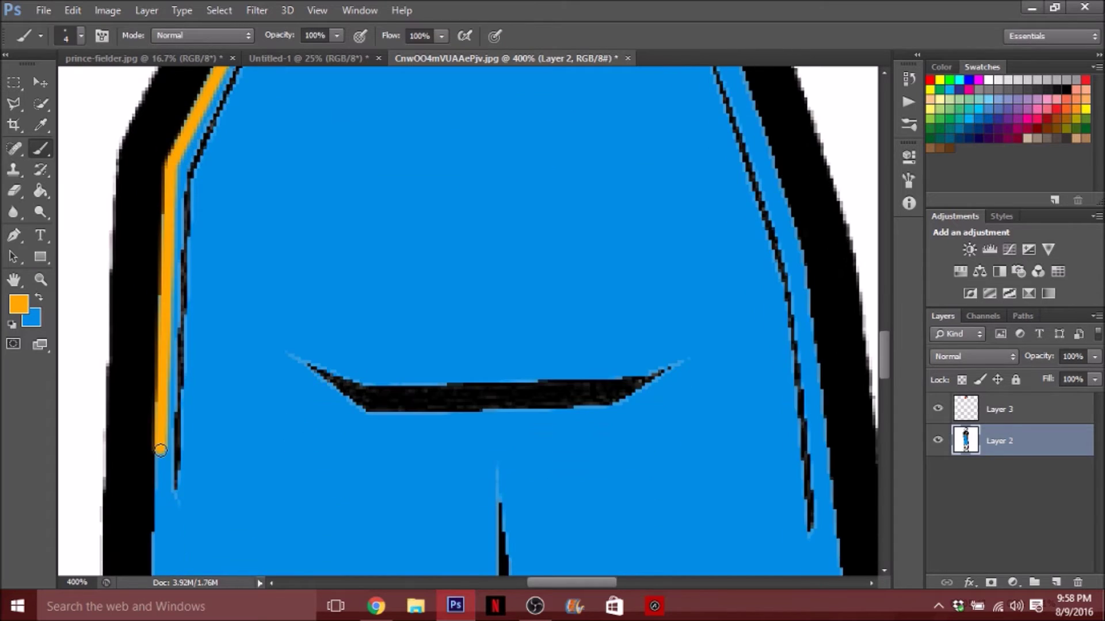
scroll(154, 456, "down", 6)
left_click(153, 563, "shift")
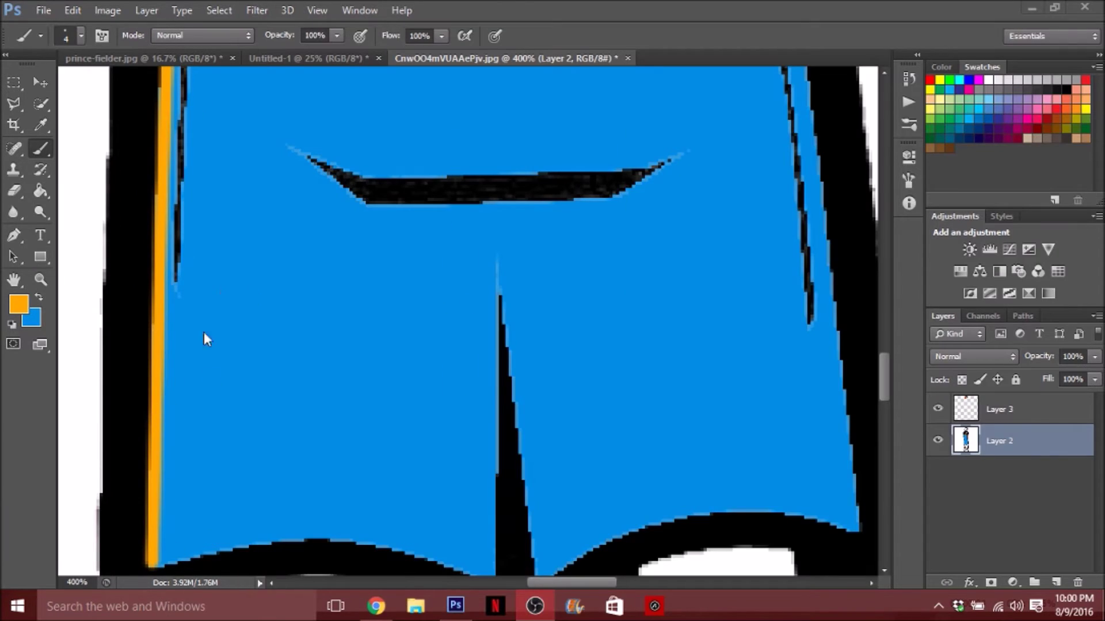
left_click(922, 433)
mouse_move(153, 561)
left_mouse_down()
mouse_move(293, 535)
mouse_move(391, 542)
left_mouse_up()
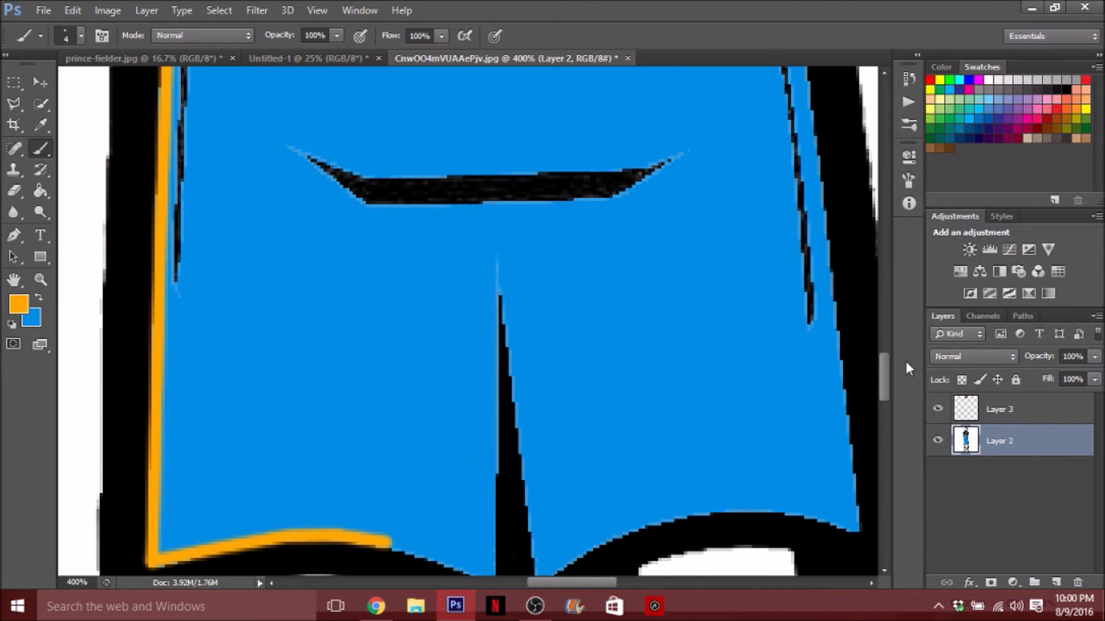
Step: Paint orange trim up the inner edges of both shorts legs
scroll(499, 382, "down", 5)
mouse_move(391, 349)
left_mouse_down()
mouse_move(494, 390)
mouse_move(493, 226)
left_mouse_up()
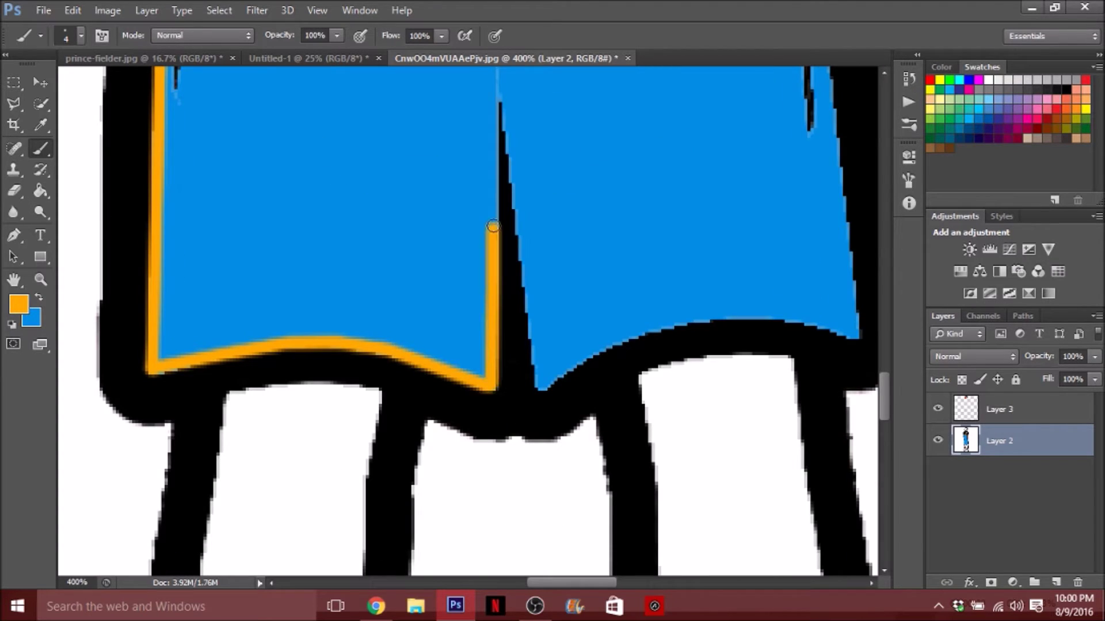
mouse_move(886, 406)
left_mouse_down()
mouse_move(886, 112)
mouse_move(928, 389)
left_mouse_up()
left_click(494, 126, "shift")
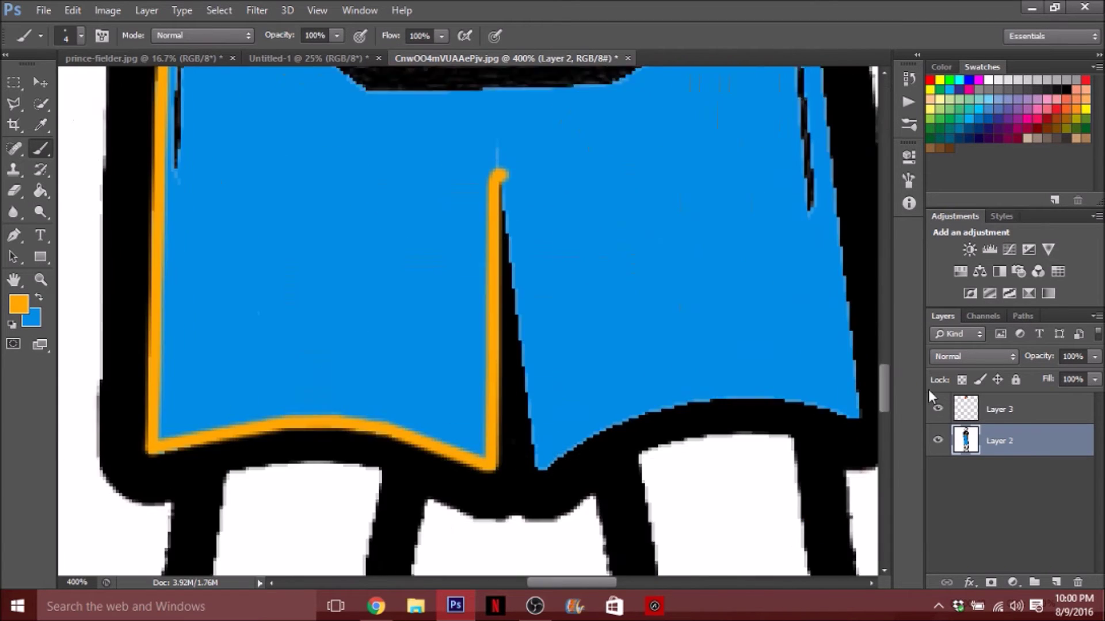
left_click(542, 420)
scroll(533, 343, "down", 10)
scroll(533, 343, "up", 10)
left_click(526, 350, "shift")
left_click_drag(526, 350, 517, 247)
left_click(507, 173, "shift")
Step: Trim the right leg's hem and run straight trim up the right side
mouse_move(543, 456)
left_mouse_down()
mouse_move(610, 407)
mouse_move(679, 391)
mouse_move(761, 381)
mouse_move(853, 405)
mouse_move(886, 366)
mouse_move(884, 378)
mouse_move(883, 333)
mouse_move(883, 345)
left_mouse_up()
left_click(852, 401, "shift")
left_click(804, 227, "shift")
left_click(782, 277, "shift")
left_click(758, 202, "shift")
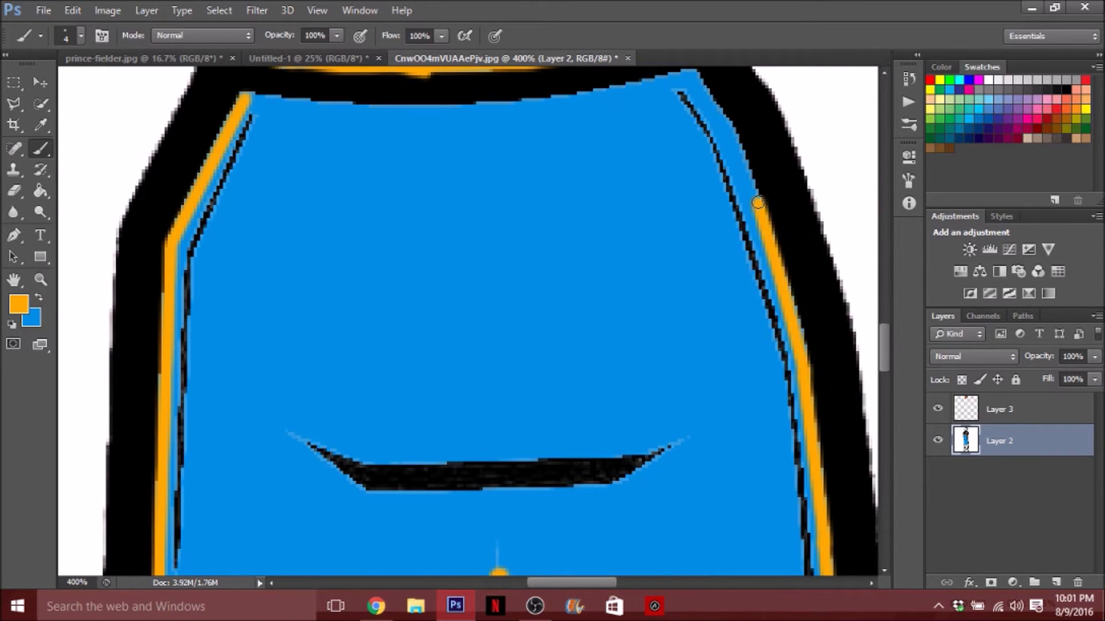
left_click(729, 131, "shift")
left_click(686, 71, "shift")
Step: Carry the orange trim along the shorts' top edge to the left corner
left_click(617, 85, "shift")
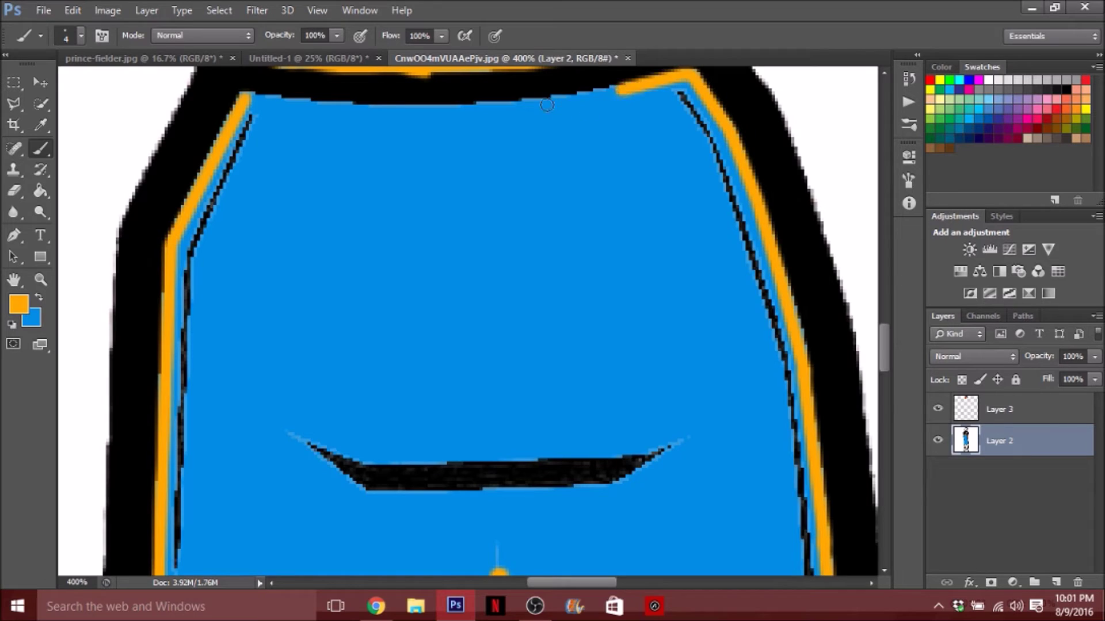
left_click(541, 97, "shift")
left_click(474, 104, "shift")
left_click(404, 106, "shift")
left_click(354, 109, "shift")
left_click(247, 98, "shift")
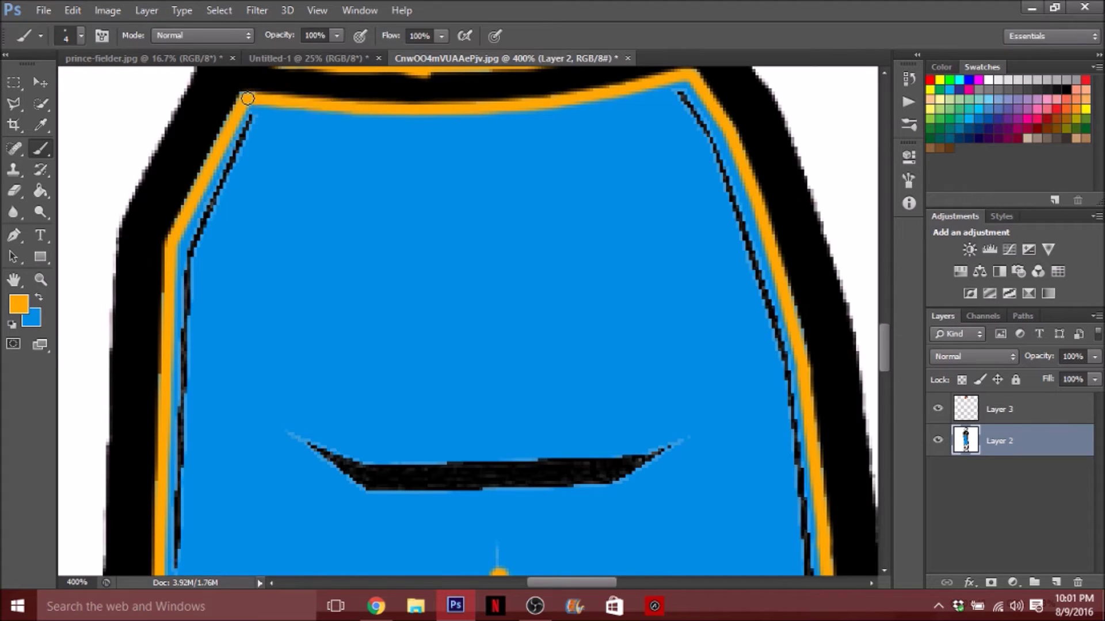
Step: Sample a darker orange and paint it along the waistband's top edge
scroll(866, 350, "up", 3)
left_click(676, 231, "alt")
scroll(675, 231, "down", 3)
key("ctrl+minus")
key("ctrl+minus")
key("ctrl+minus")
key("ctrl+plus")
key("ctrl+plus")
key("ctrl+plus")
key("ctrl+plus")
key("ctrl+minus")
mouse_move(322, 224)
left_mouse_down()
mouse_move(772, 230)
mouse_move(812, 327)
left_mouse_up()
left_click_drag(788, 255, 528, 112)
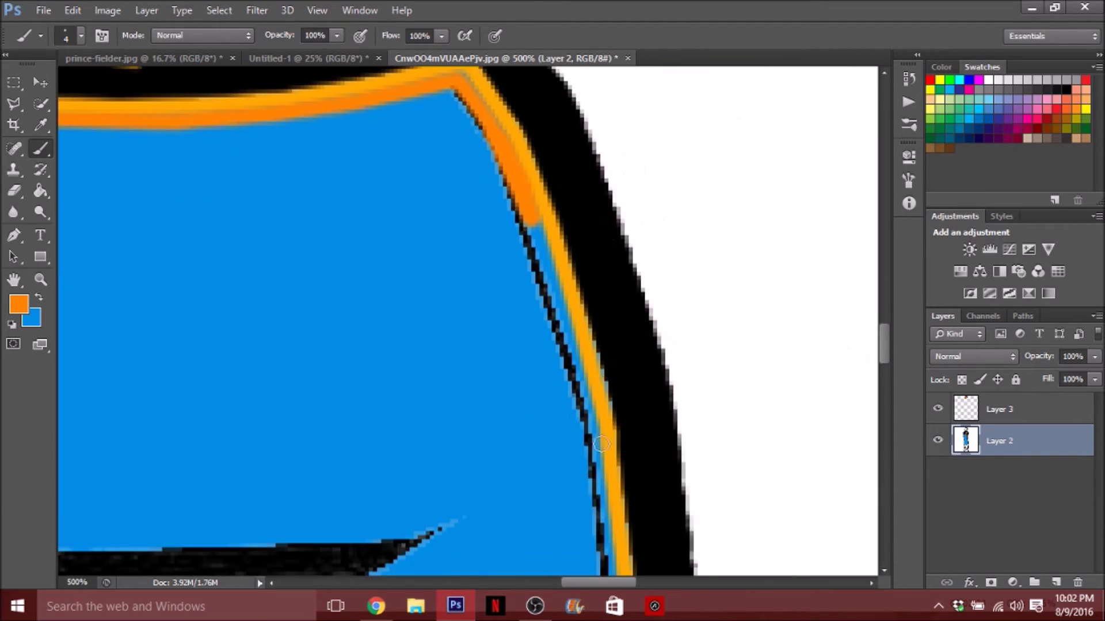
Step: Paint darker trim down the shorts' right side and along the right leg hem
left_click_drag(573, 273, 604, 423)
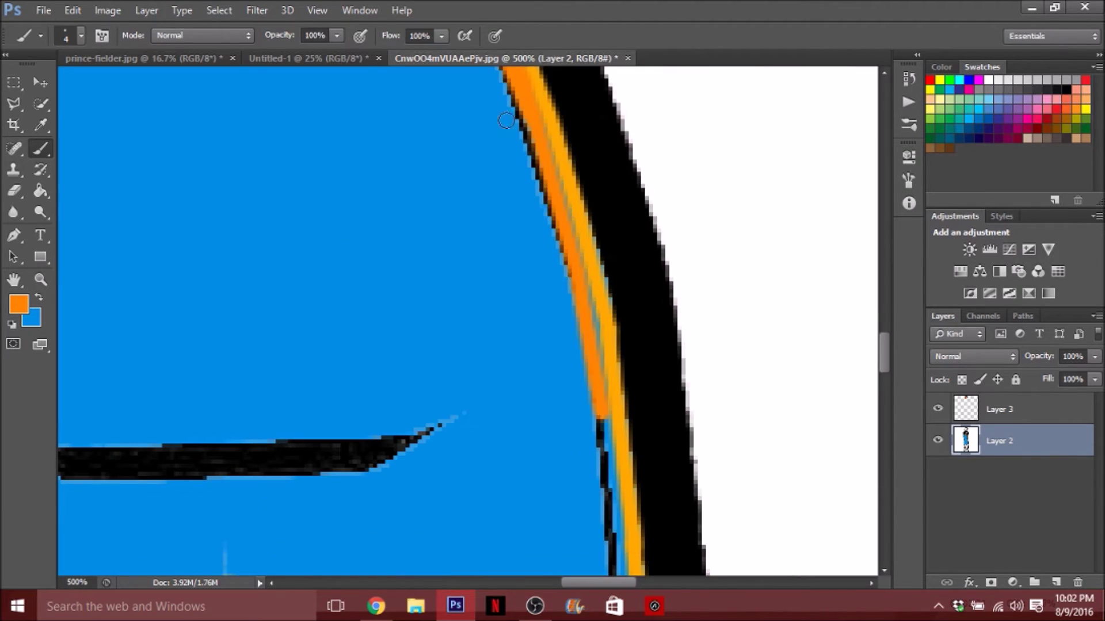
scroll(604, 423, "down", 5)
left_click_drag(601, 121, 627, 291)
left_click_drag(644, 361, 659, 573)
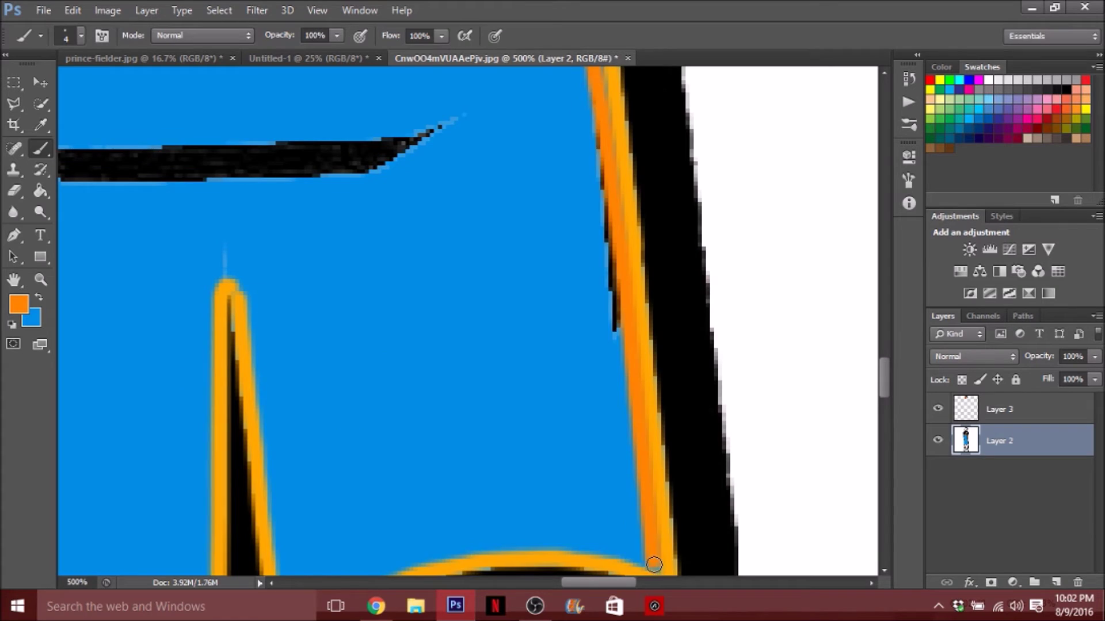
scroll(656, 570, "down", 2)
left_click_drag(285, 496, 654, 436)
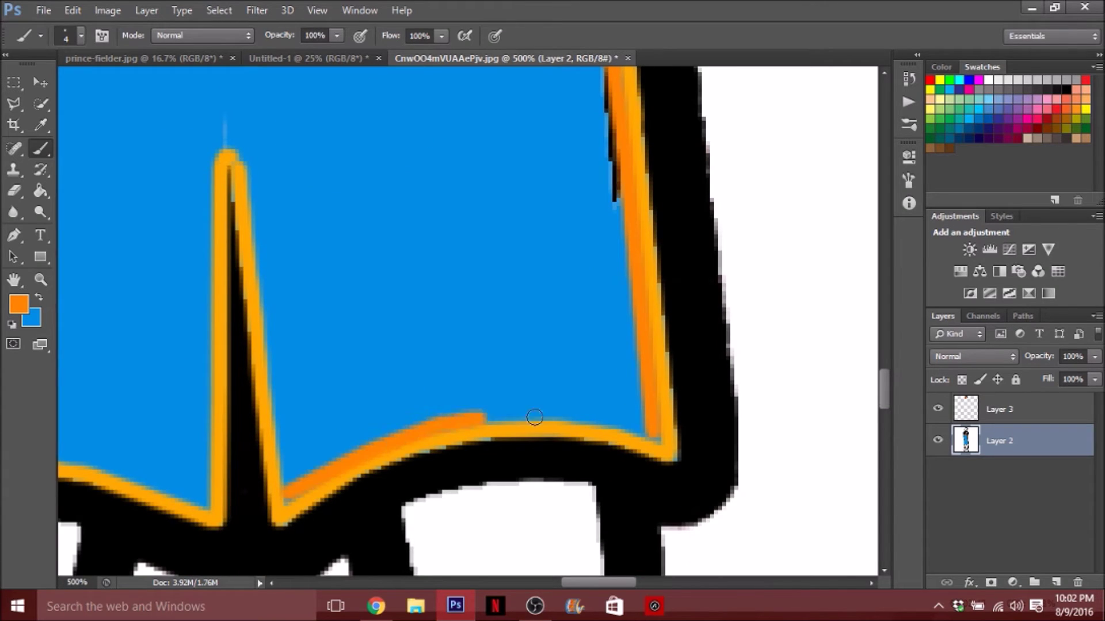
Step: Trim both edges of the centre slit and the left leg's bottom hem
left_click_drag(251, 167, 289, 493)
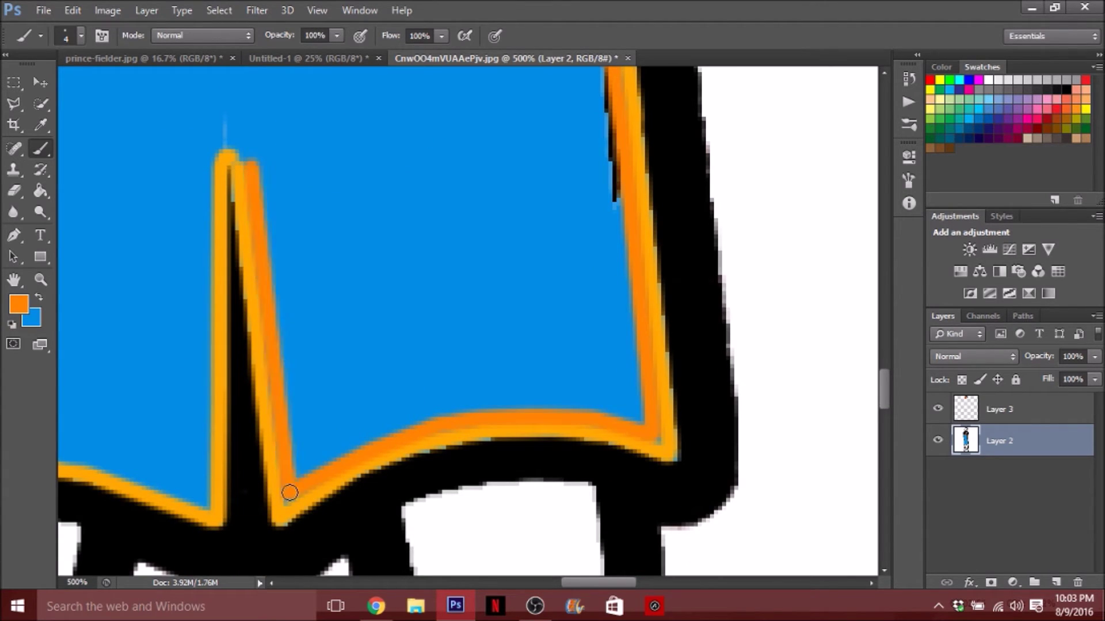
left_click_drag(220, 145, 206, 159)
left_click(198, 511, "shift")
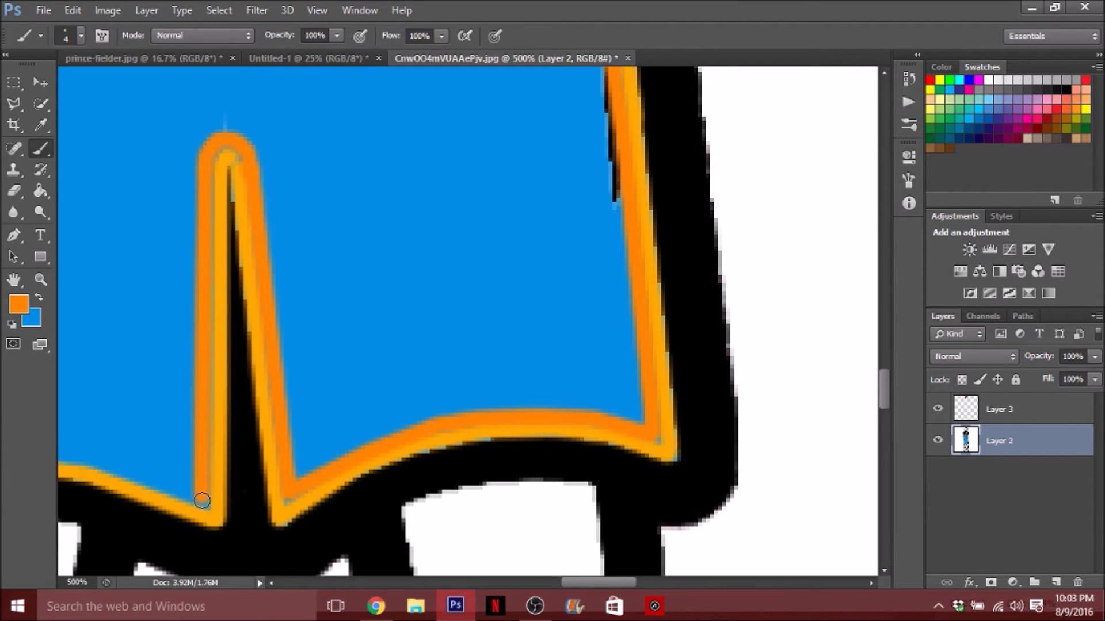
scroll(202, 500, "left", 5)
left_click_drag(391, 466, 627, 473)
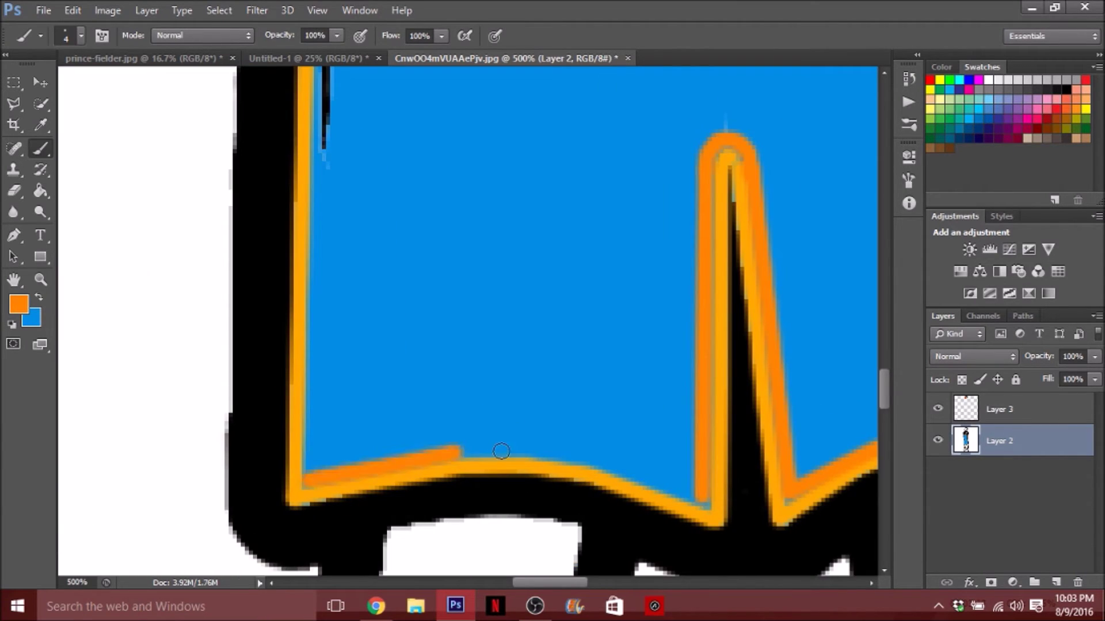
left_click(705, 503, "shift")
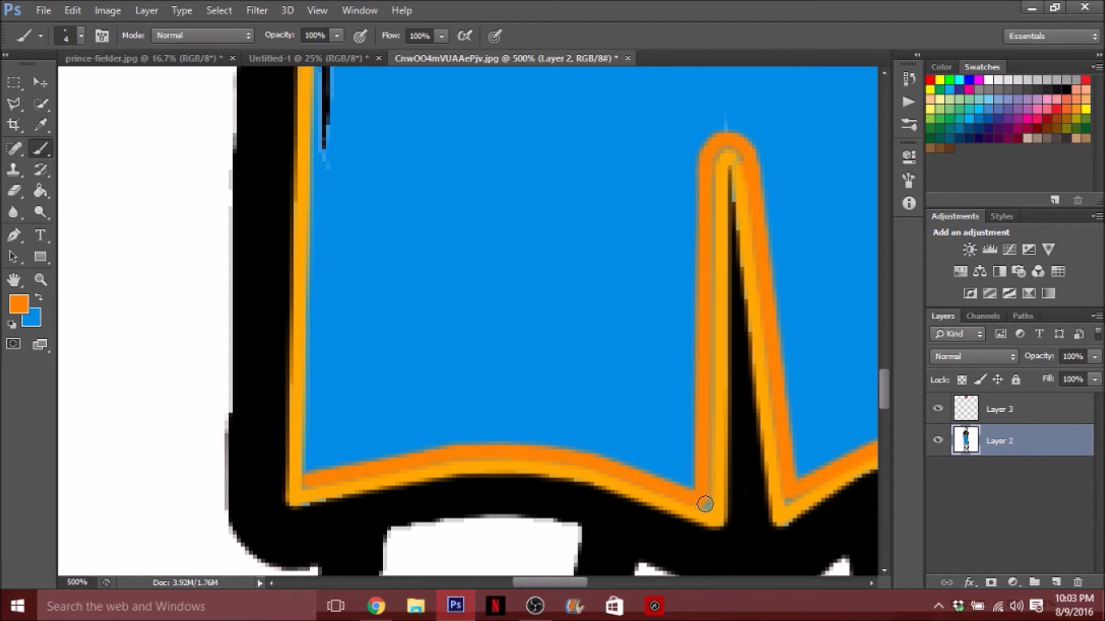
Step: Retrace the trim down the shorts' left edge and view the whole player
scroll(448, 190, "up", 4)
left_click(329, 268, "shift")
left_click(323, 374, "shift")
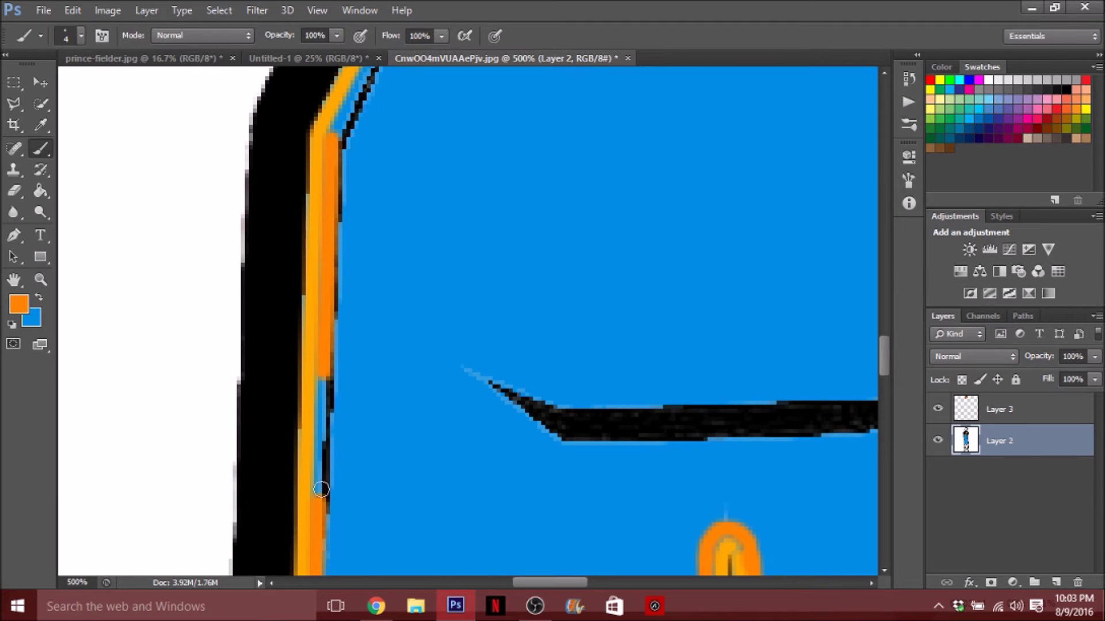
left_click(321, 489, "shift")
scroll(414, 190, "up", 1)
scroll(418, 176, "up", 1)
key("ctrl+0")
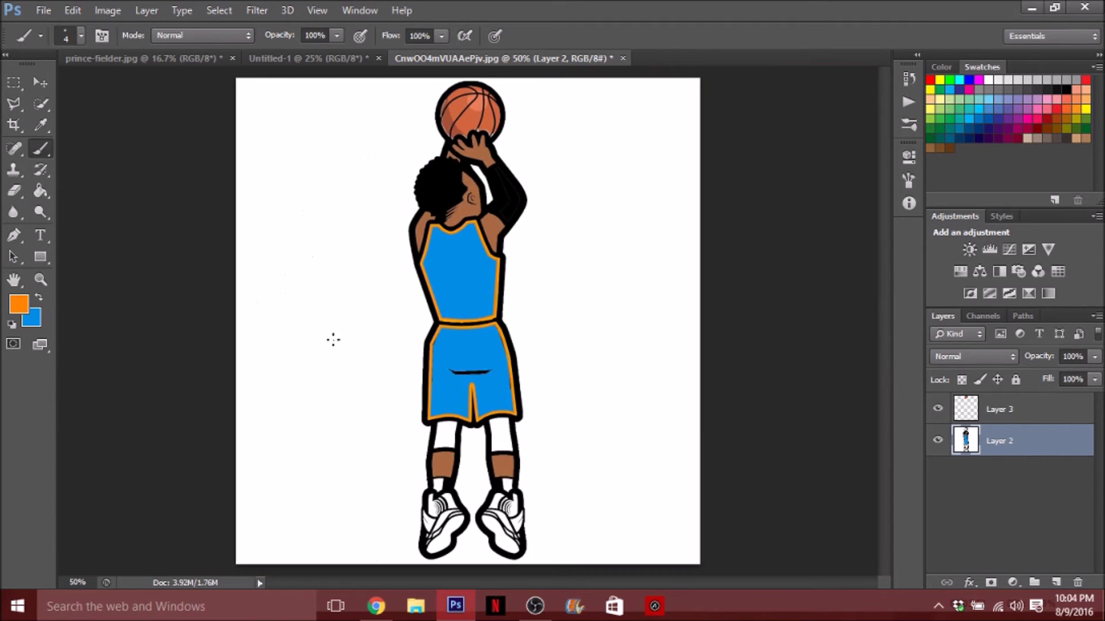
Step: Look through the reference image search results for the player's outfit
key("alt+Tab")
key("ctrl+shift+Tab")
scroll(764, 333, "down", 3)
scroll(764, 333, "down", 3)
key("alt+Tab")
Step: Fill the left and right white leg sleeves solid black with the Paint Bucket
left_click(19, 304)
key("Escape")
left_click(19, 304)
key("Return")
key("g")
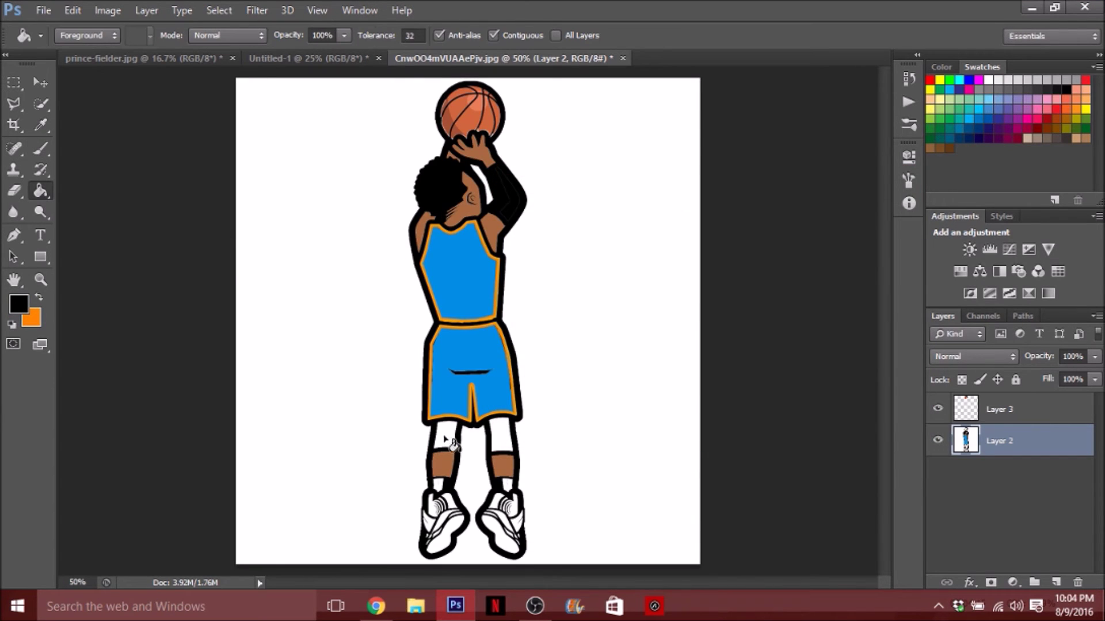
left_click(448, 440)
left_click(502, 440)
Step: Set the foreground to white and check the reference photo for the jersey number
left_click(18, 304)
key("Return")
key("t")
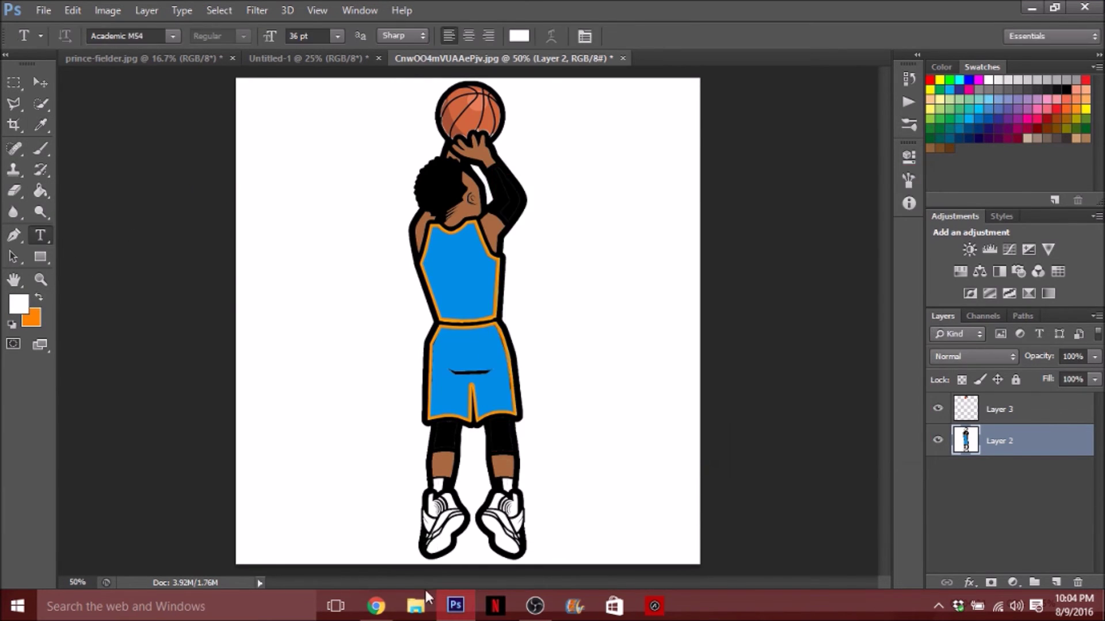
key("alt+Tab")
key("ctrl+Tab")
key("alt+Tab")
Step: Type a white 0 on the jersey back, then enlarge, place and tilt it
left_click(472, 269)
type("0")
key("ctrl+Return")
key("v")
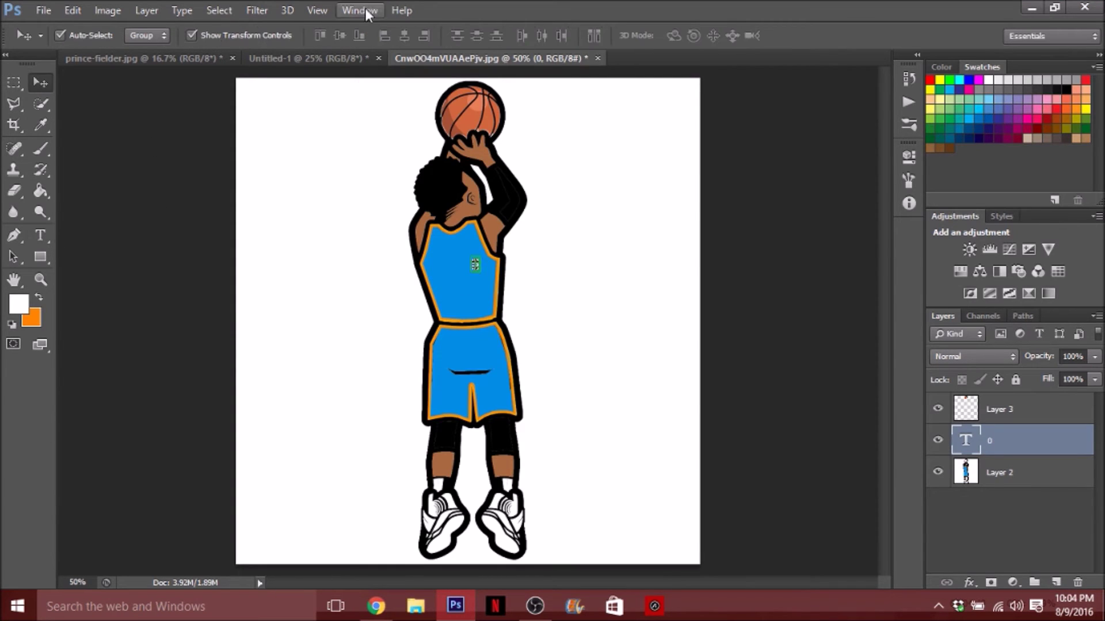
left_click_drag(504, 315, 475, 296)
left_click_drag(512, 214, 518, 209)
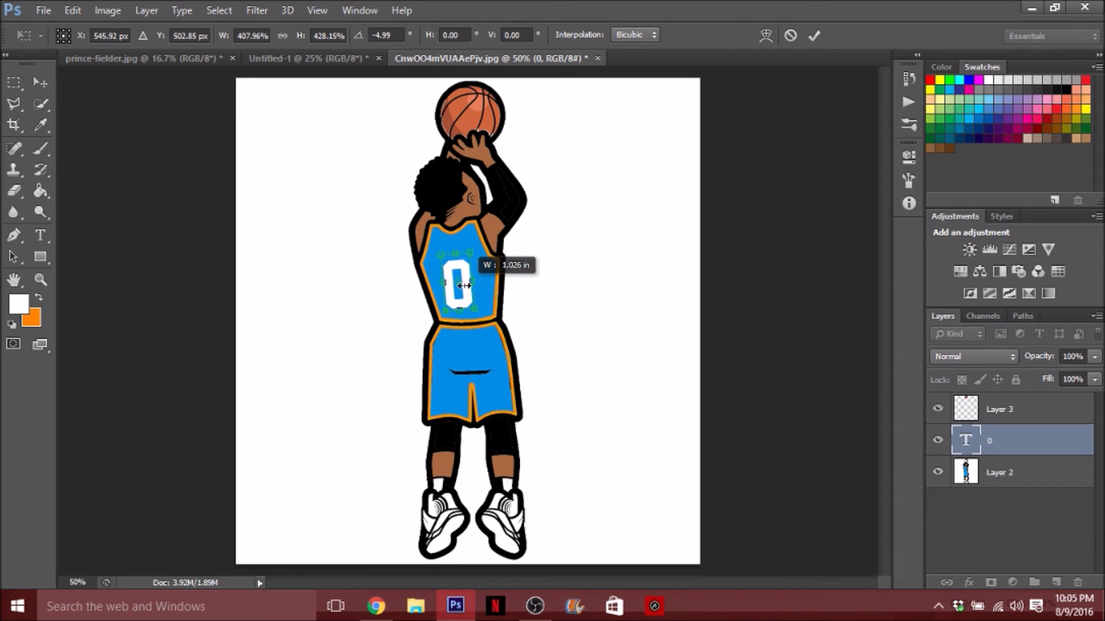
left_click(814, 36)
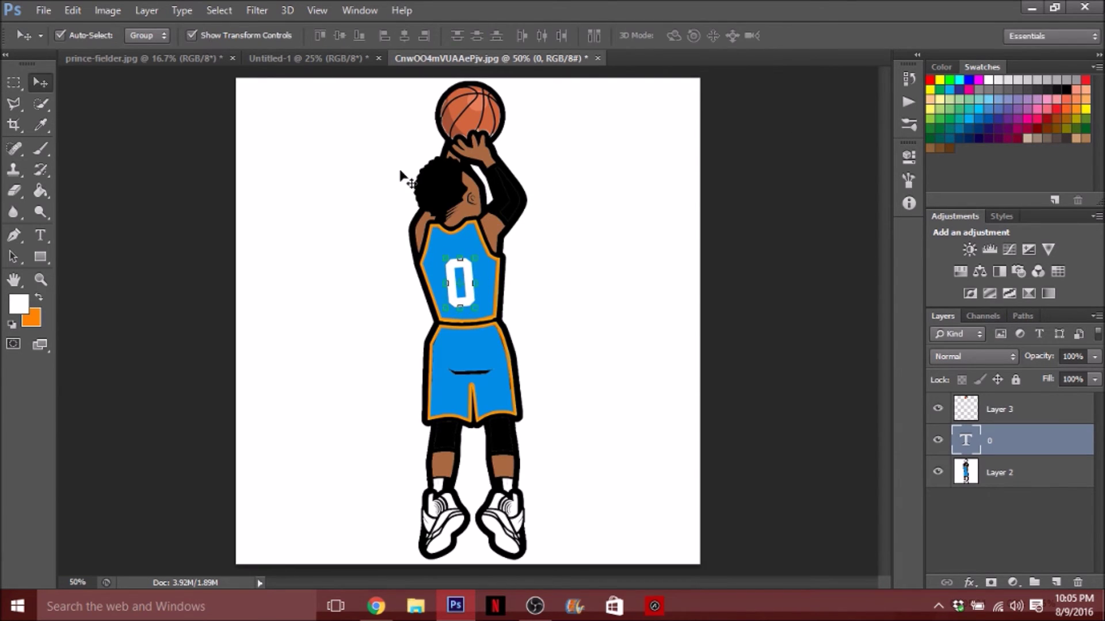
Step: Rotate the 0 slightly further in successive transforms to match the body angle
key("ctrl+t")
left_click(814, 36)
key("ctrl+t")
left_click_drag(490, 238, 494, 241)
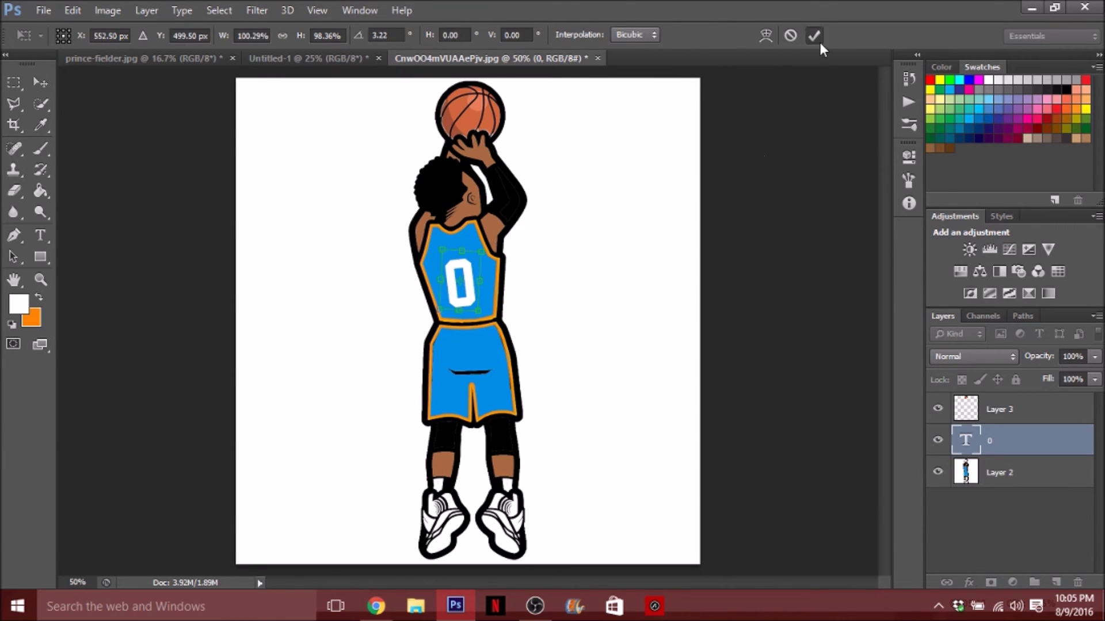
left_click(813, 36)
key("ctrl+t")
left_click_drag(491, 242, 497, 244)
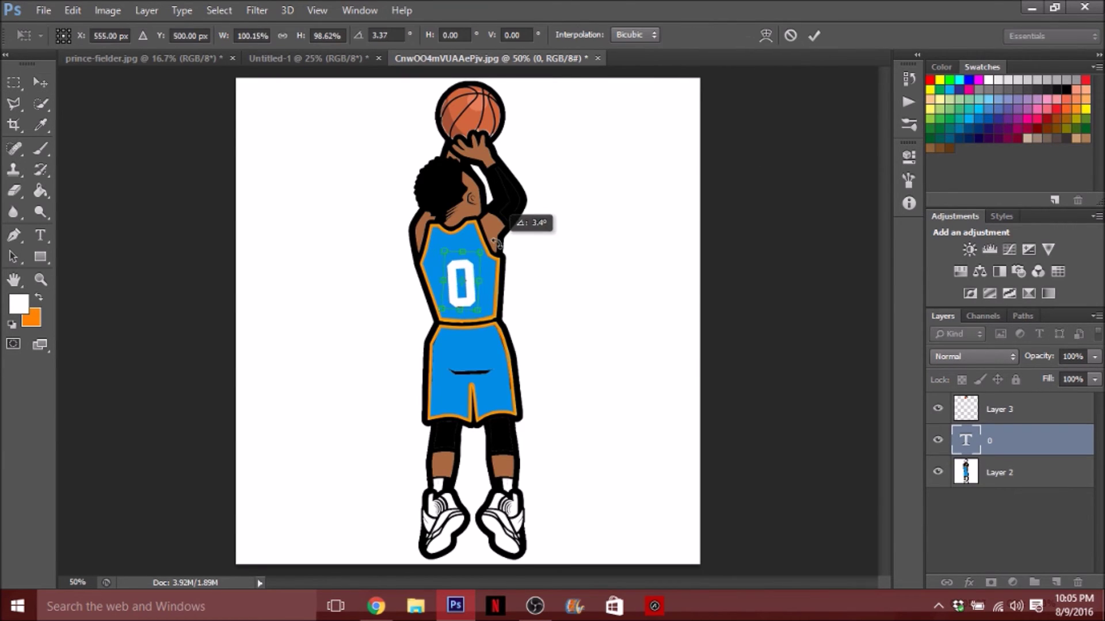
left_click(813, 36)
left_click(970, 582)
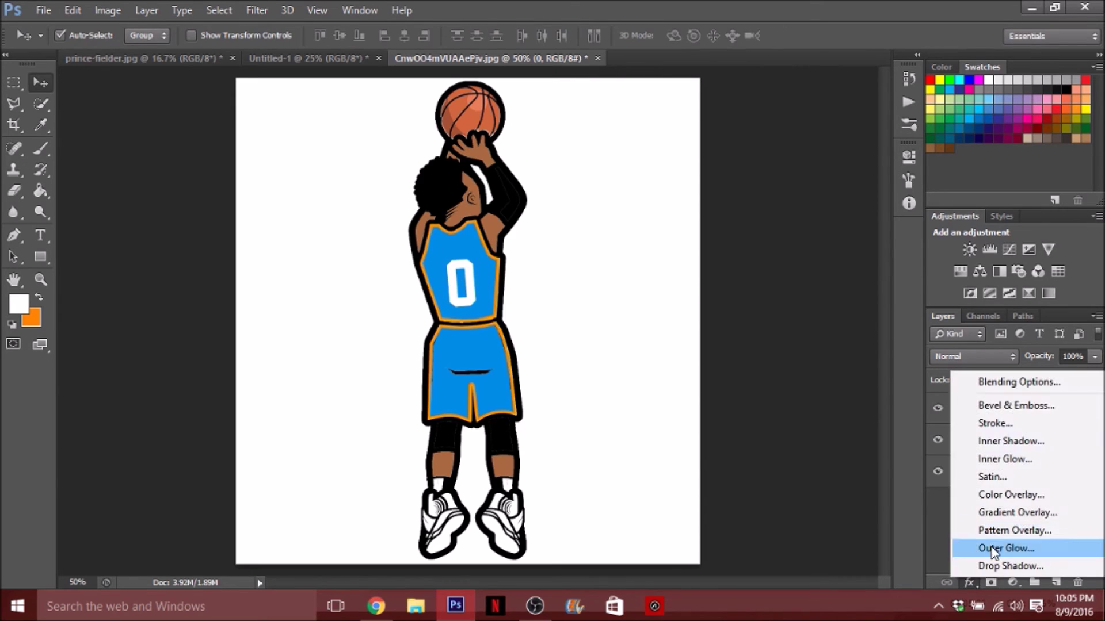
Step: Add a blue Outer Glow to the 0 with Spread 100 and Size 2
left_click(992, 548)
left_click(837, 237)
left_click(460, 345)
left_click(908, 202)
left_click_drag(898, 300, 966, 318)
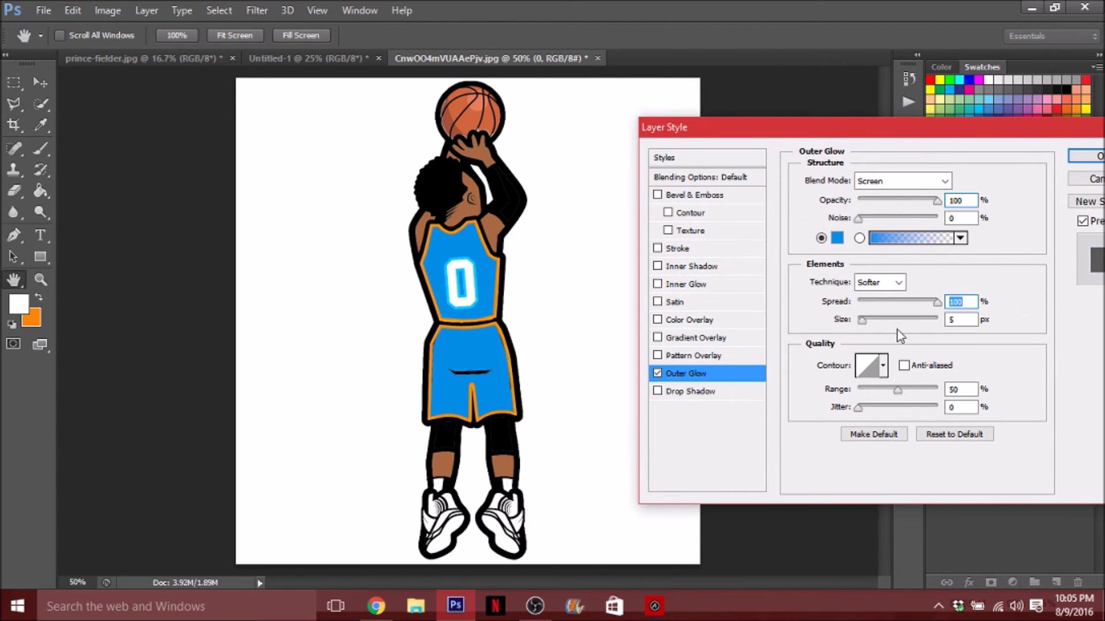
key("BackSpace")
type("2")
left_click(837, 237)
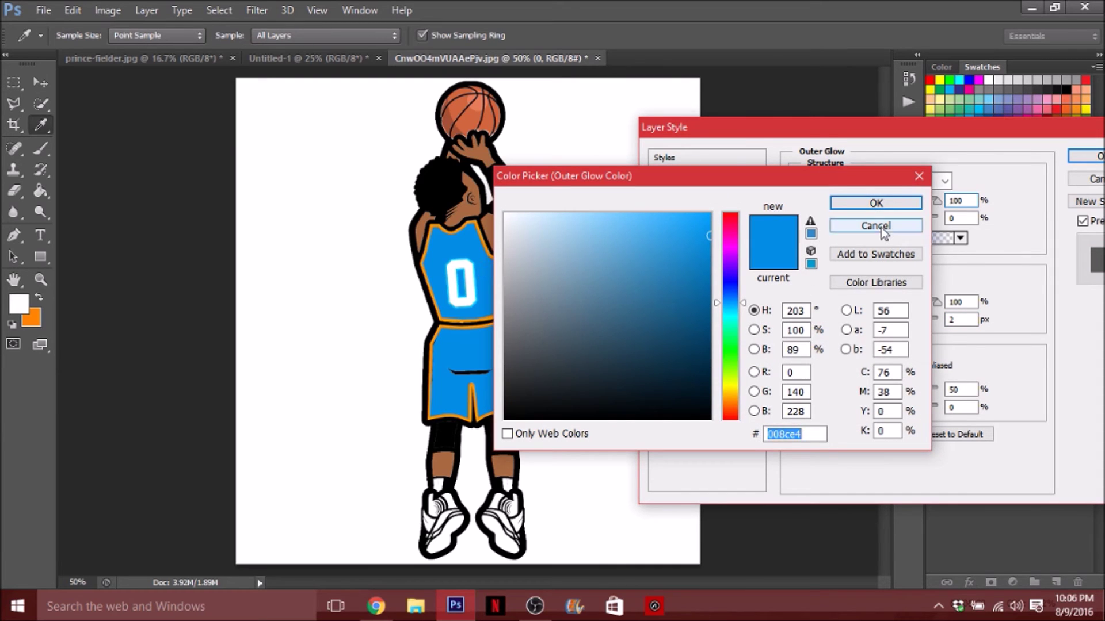
left_click(878, 226)
left_click(1086, 156)
Step: Change the 0's Outer Glow blend mode to Normal
left_click(969, 583)
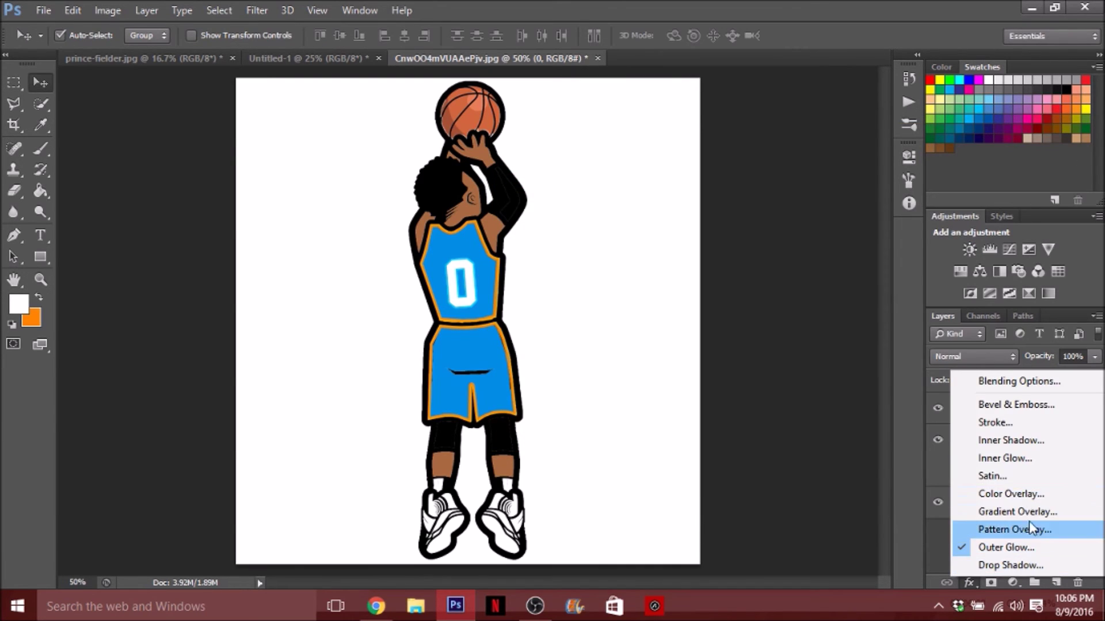
left_click(1007, 547)
left_click(837, 237)
left_click(901, 181)
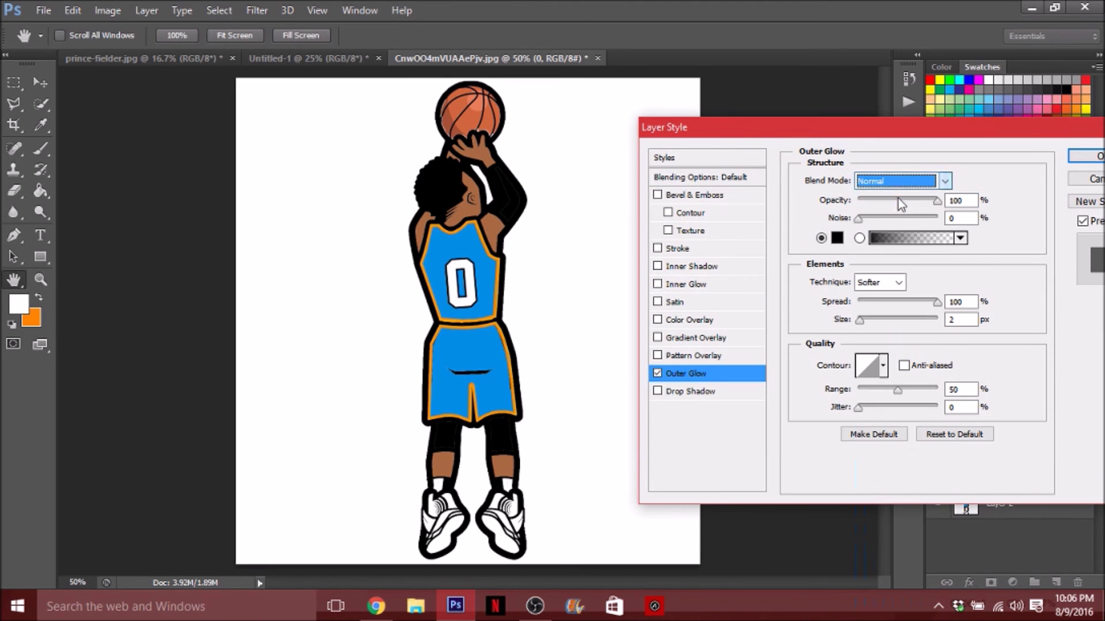
left_click(1086, 156)
left_click(969, 582)
Step: Add a blue Normal Inner Glow with Choke 34 to the 0
left_click(1007, 483)
left_click(837, 238)
left_click(876, 202)
left_click(900, 181)
left_click(885, 318)
left_click(1083, 161)
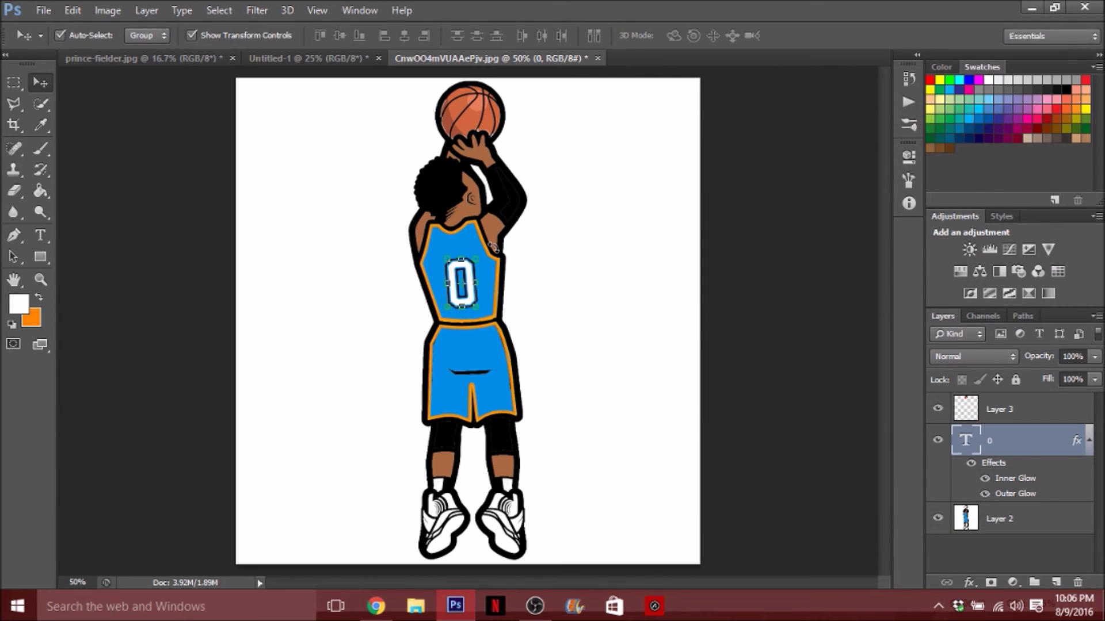
left_click(247, 35)
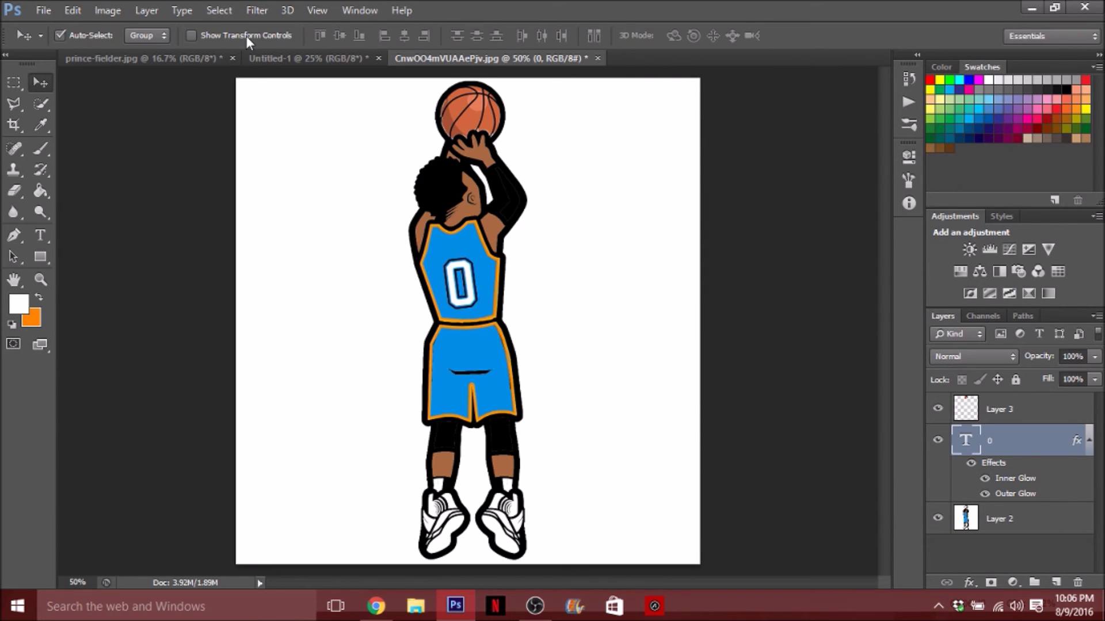
Step: Type WESTBROOK, move it above the 0, and scale it across the jersey
key("t")
left_click(347, 304)
left_click(710, 36)
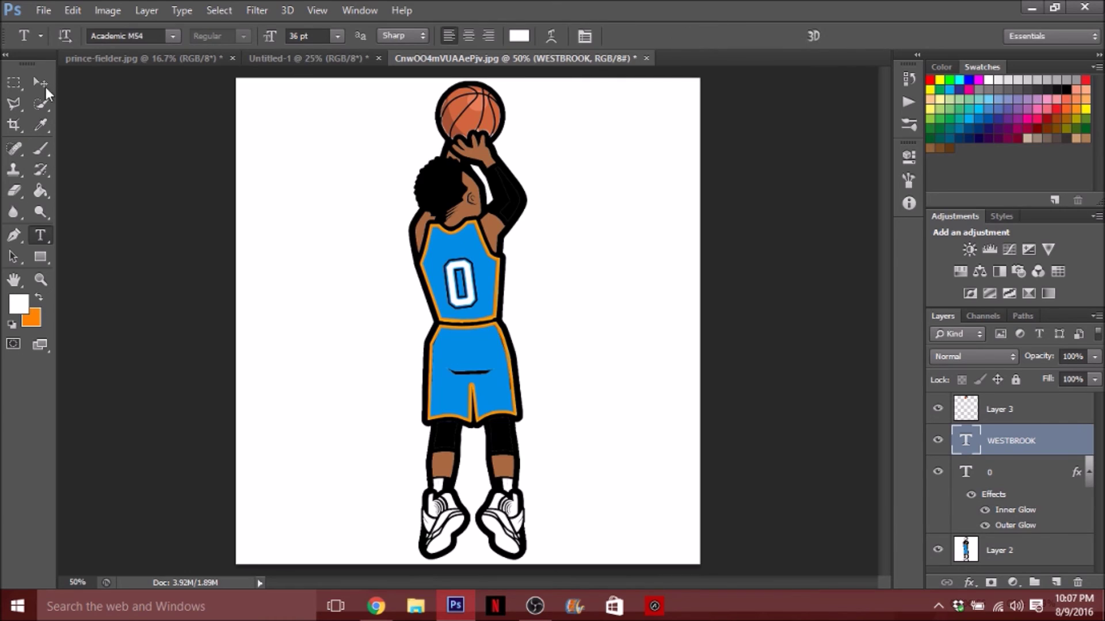
left_click(40, 83)
mouse_move(406, 308)
left_mouse_down()
mouse_move(483, 263)
mouse_move(493, 238)
left_mouse_up()
key("ctrl+t")
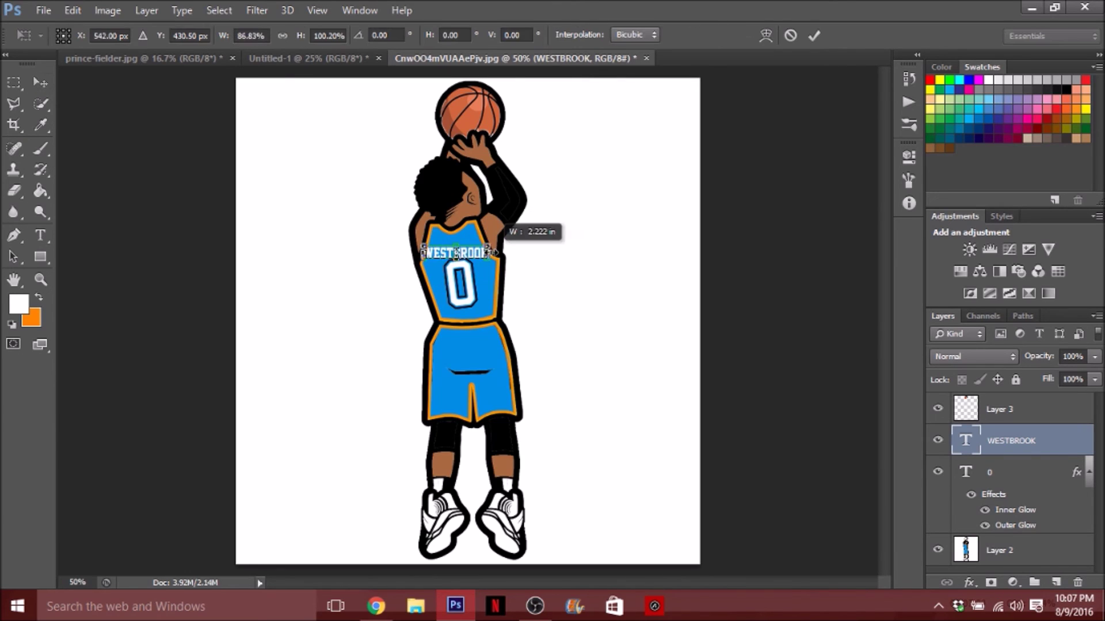
left_click_drag(493, 238, 497, 230)
key("Return")
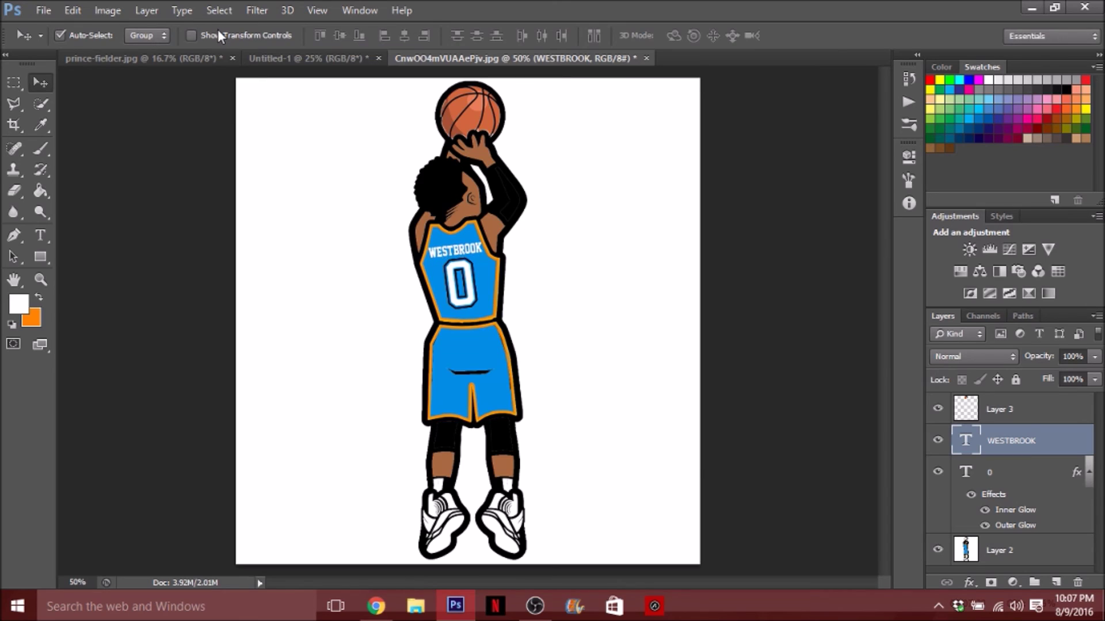
left_click(1031, 485)
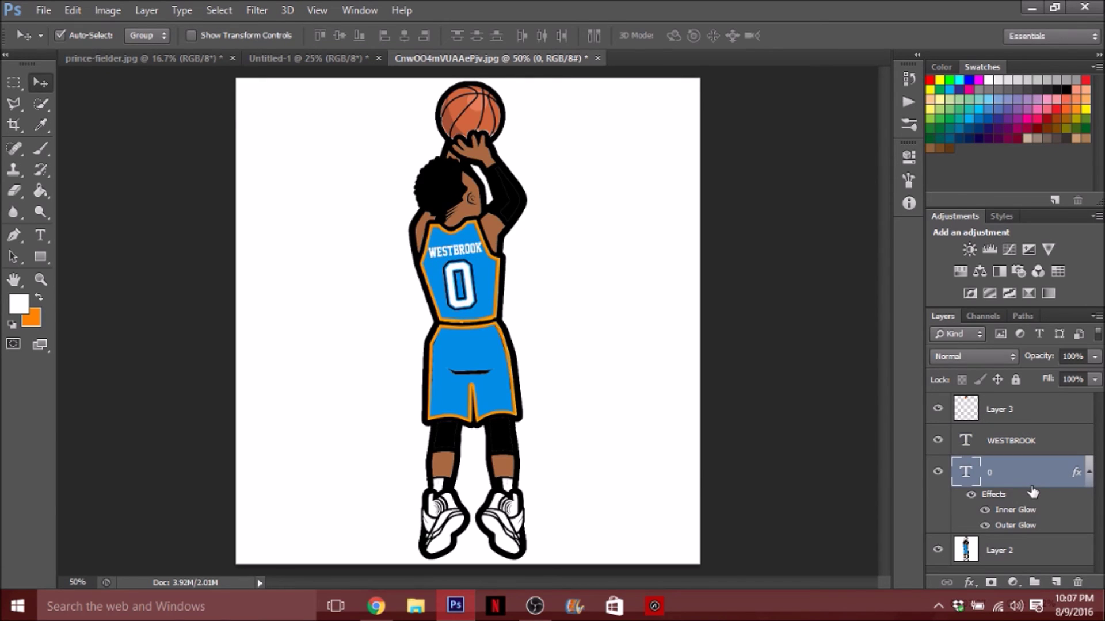
Step: Sample the shorts' blue and zoom in on the shoes on the player layer
key("i")
left_click(459, 347)
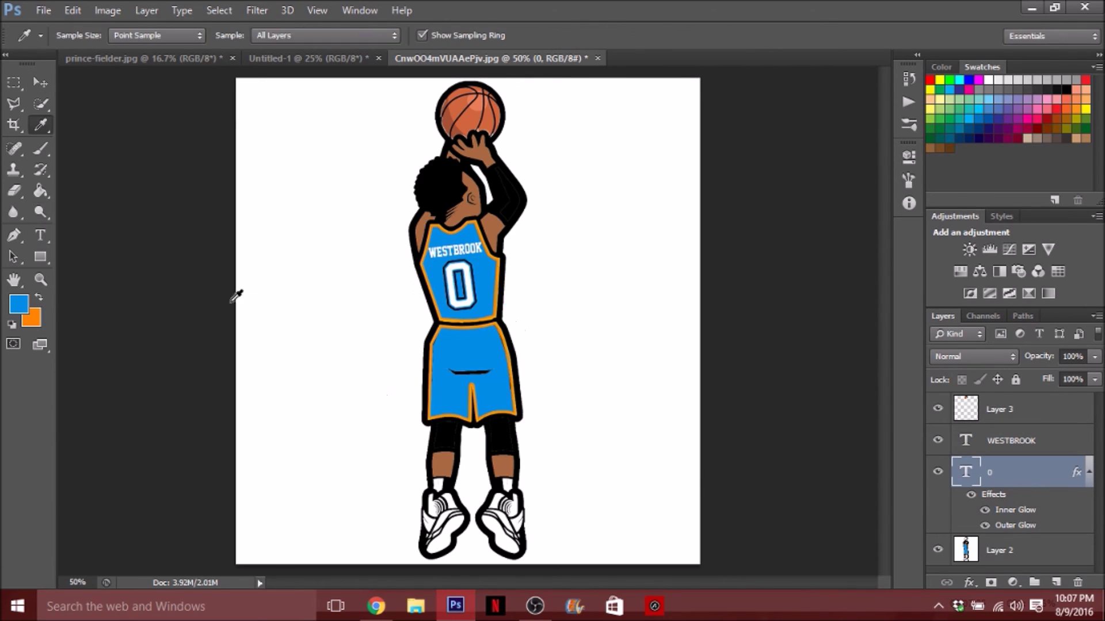
left_click(40, 190)
left_click(1001, 550)
key("ctrl+plus")
key("ctrl+plus")
key("ctrl+plus")
scroll(681, 432, "down", 5)
scroll(681, 431, "down", 5)
Step: Fill the uppers and stripes of both shoes blue
left_click(400, 207)
left_click(325, 230)
left_click(656, 236)
left_click(584, 215)
left_click(670, 348)
left_click(620, 336)
left_click(671, 378)
left_click(558, 263)
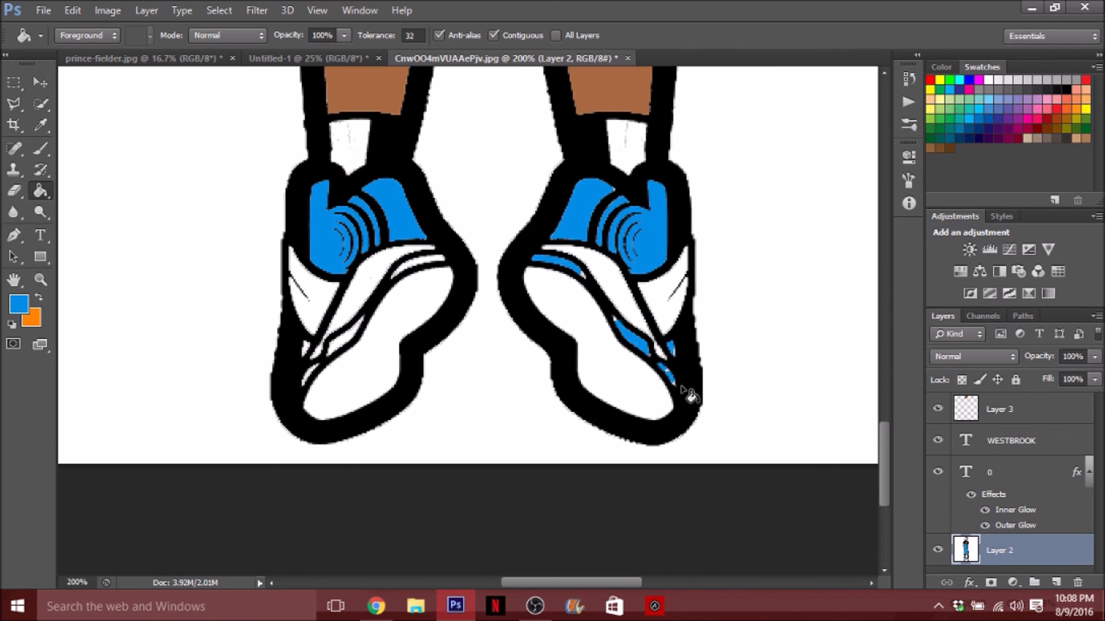
left_click(313, 377)
key("ctrl+z")
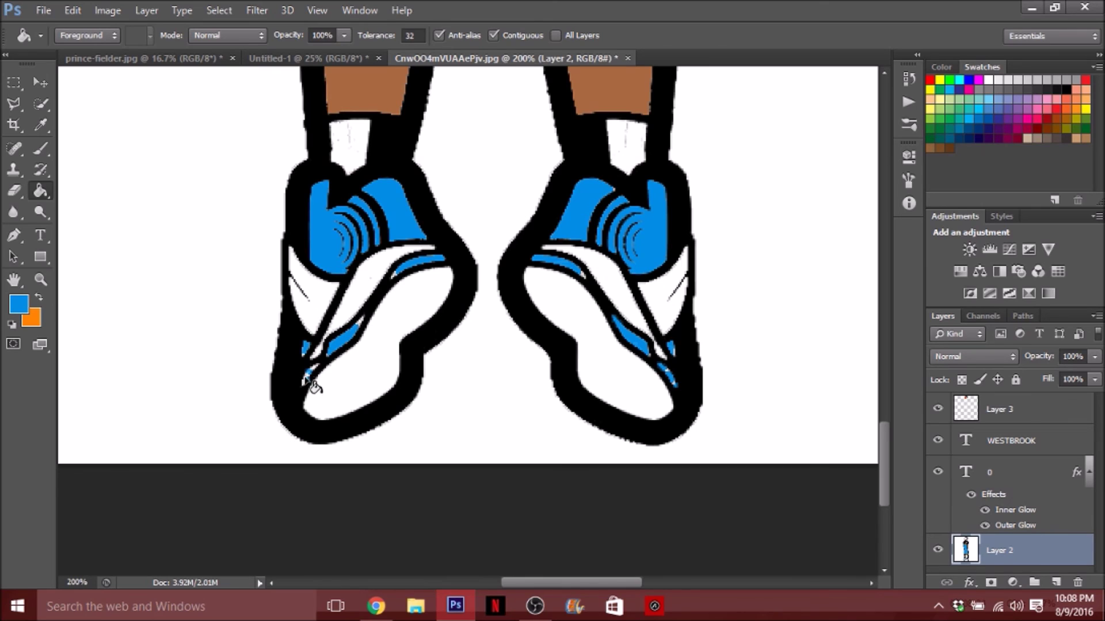
Step: Fill the soles and remaining stripes of both shoes orange, then zoom out
left_click(38, 297)
left_click(368, 391)
left_click(622, 398)
left_click(598, 288)
left_click(374, 276)
key("ctrl+0")
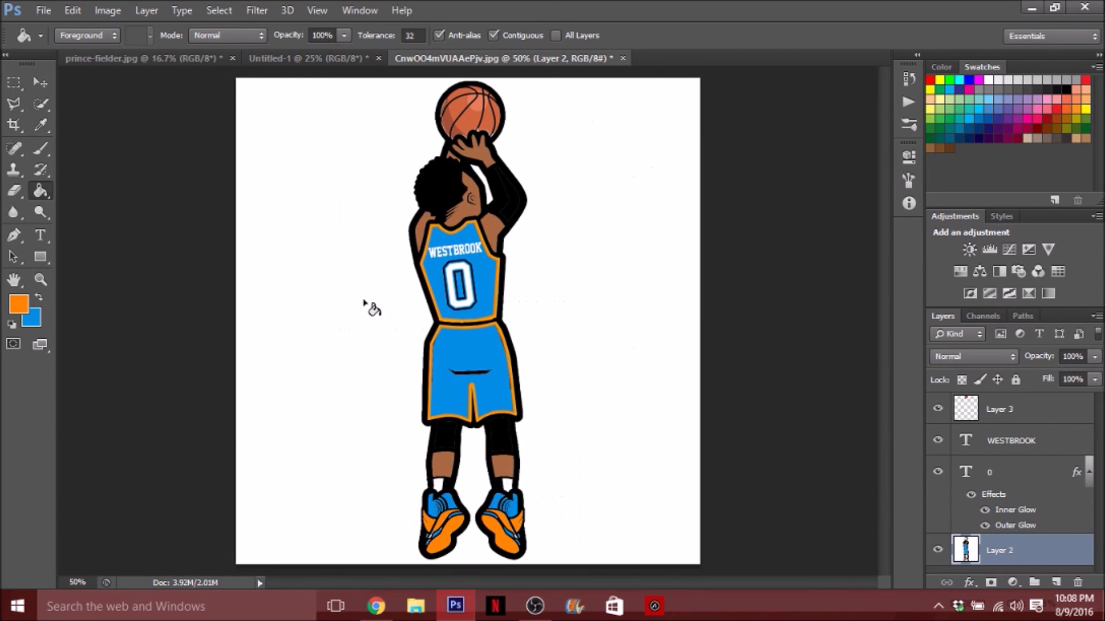